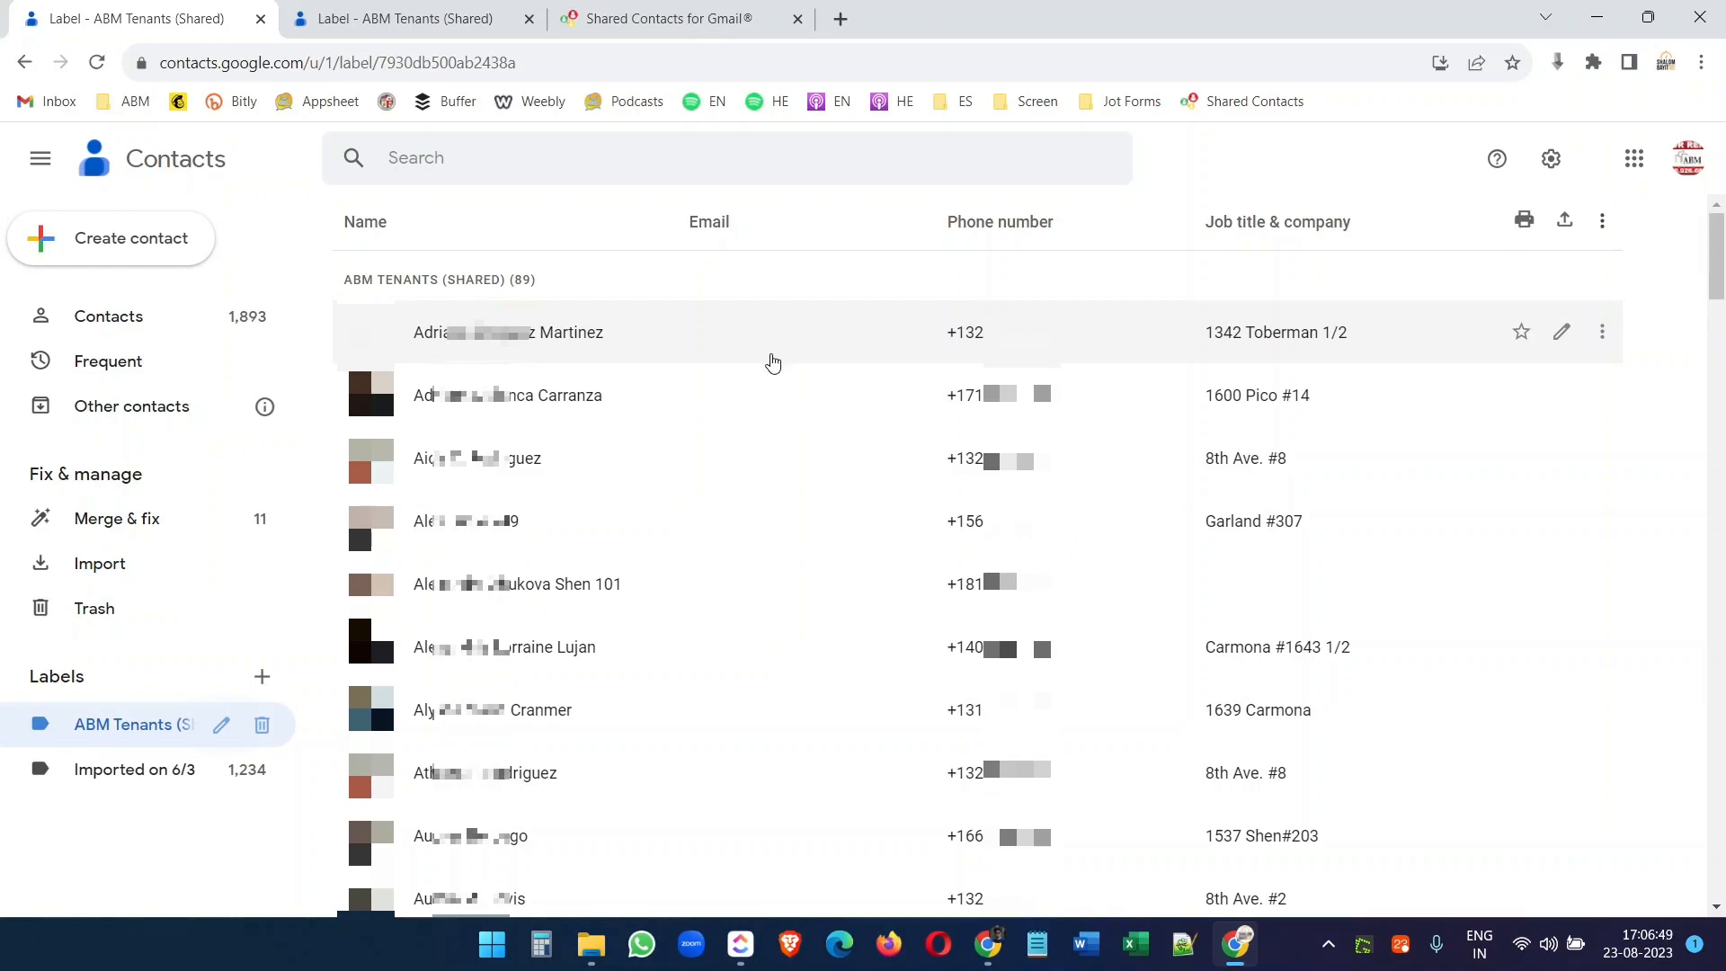
- Switch to Shared Contacts for Gmail and examine the ABM Tenants list's sharing settings and the permission options available for a collaborator
{"action": "left_click", "coordinate": [710, 11]}
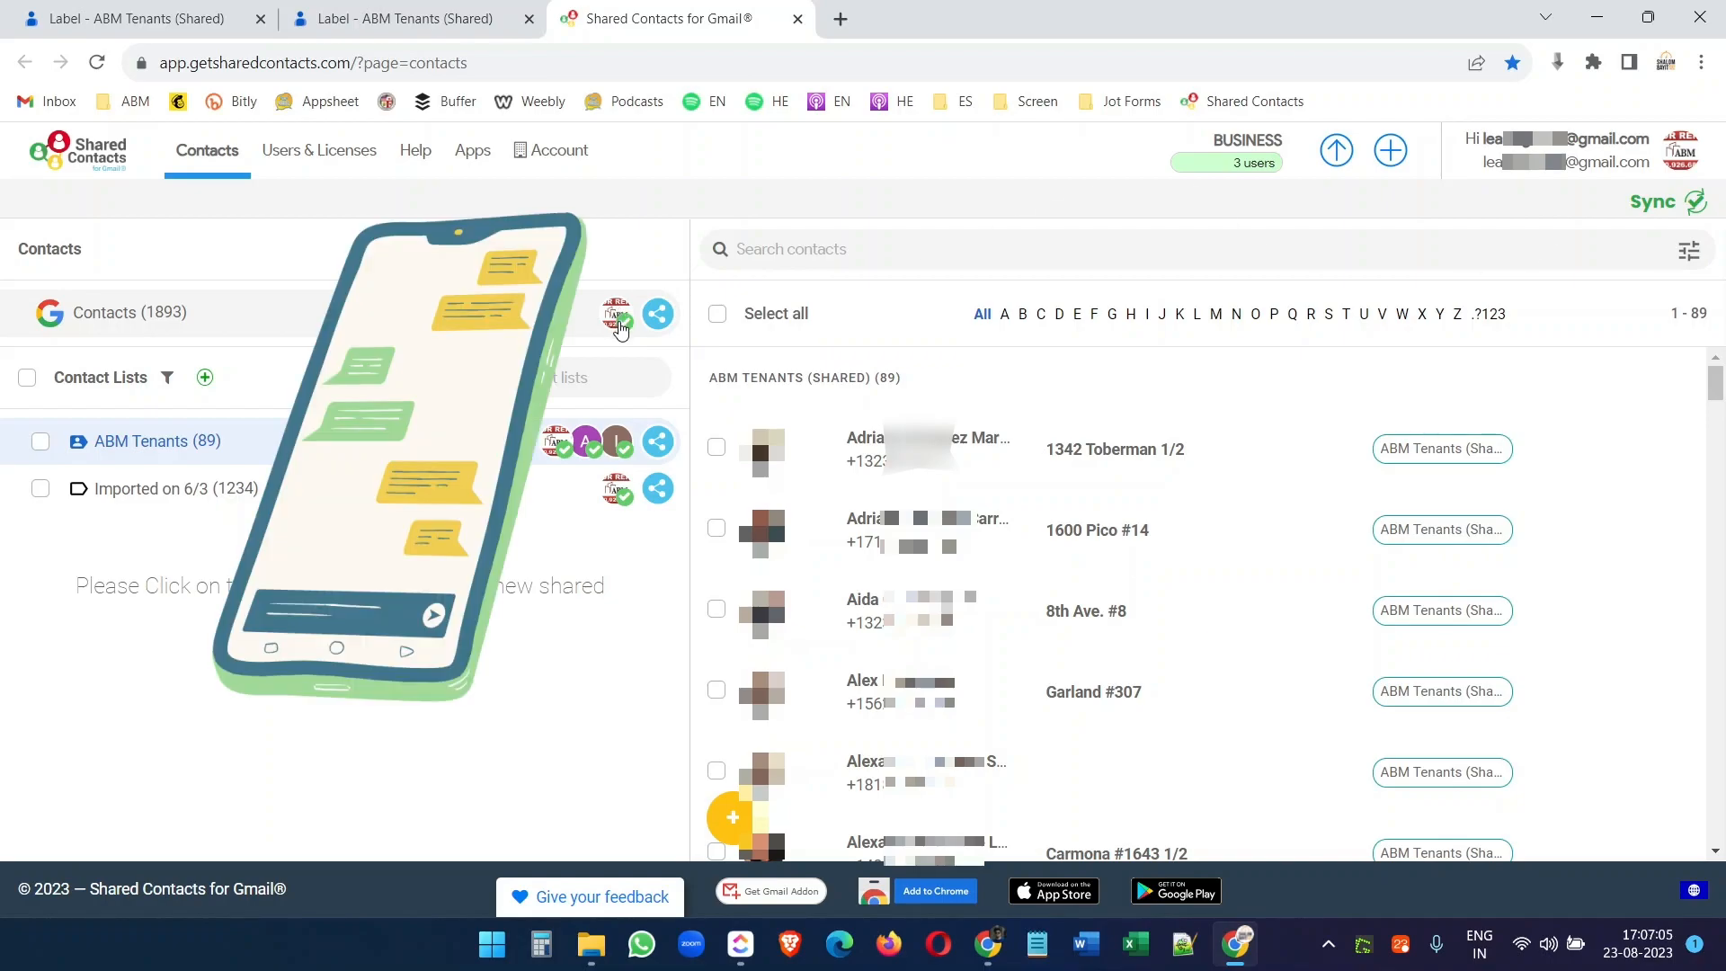
{"action": "left_click", "coordinate": [601, 445]}
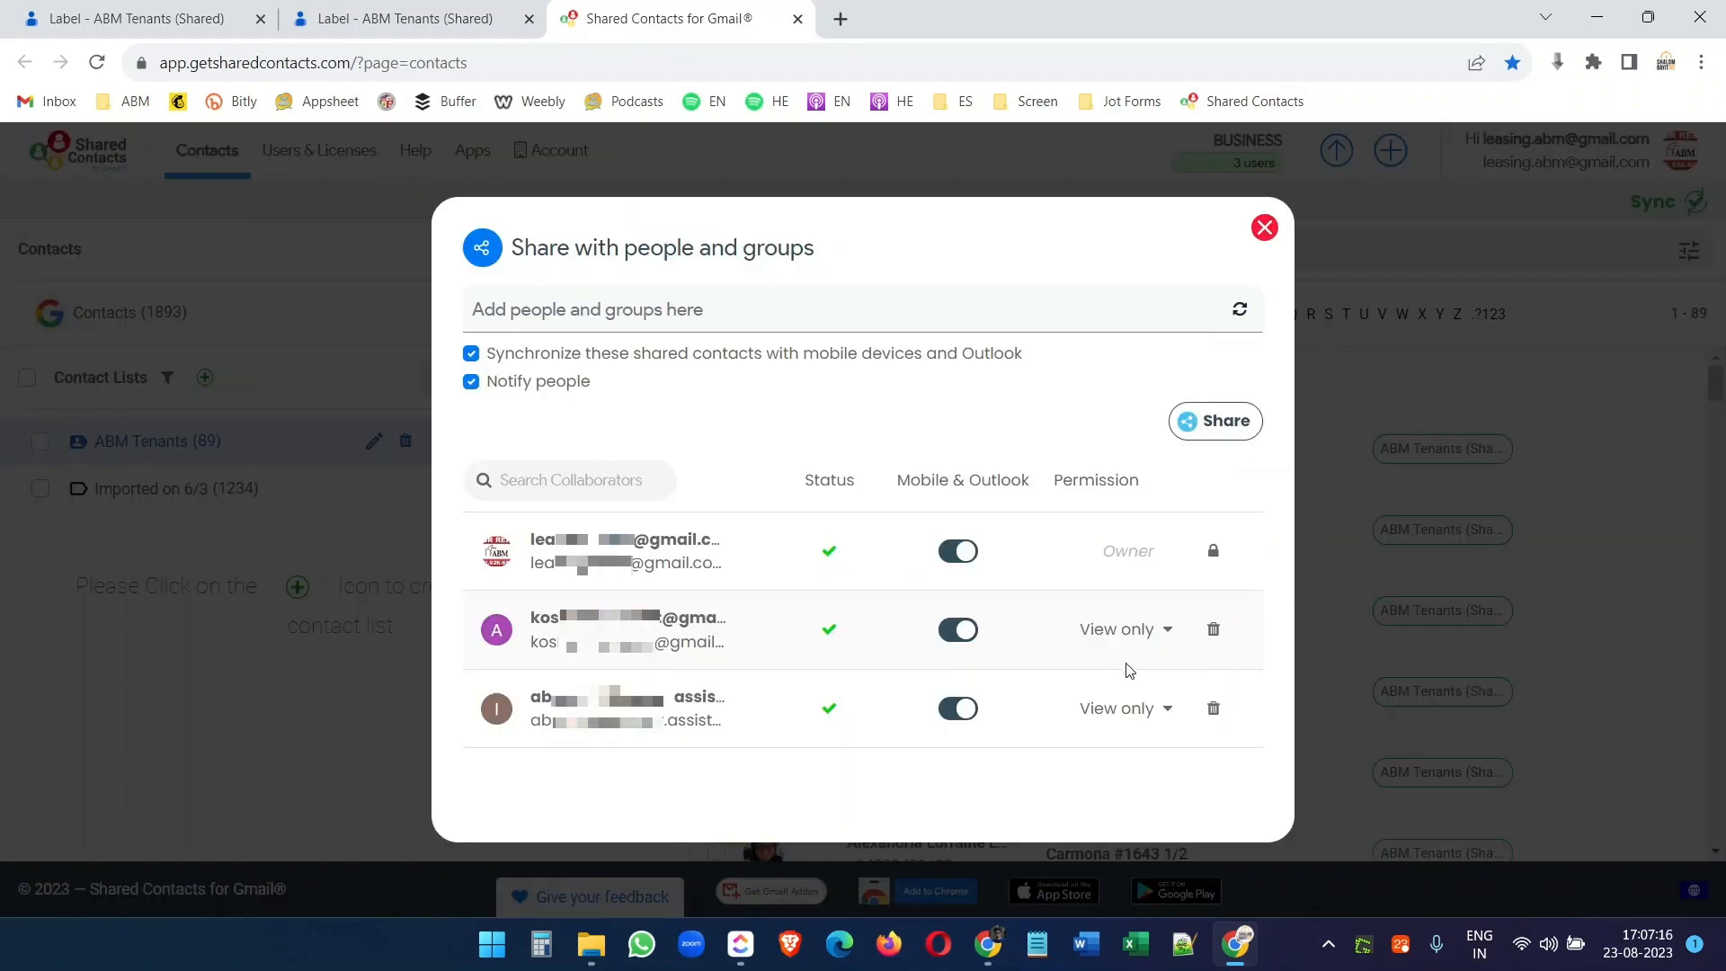
{"action": "left_click", "coordinate": [1164, 628]}
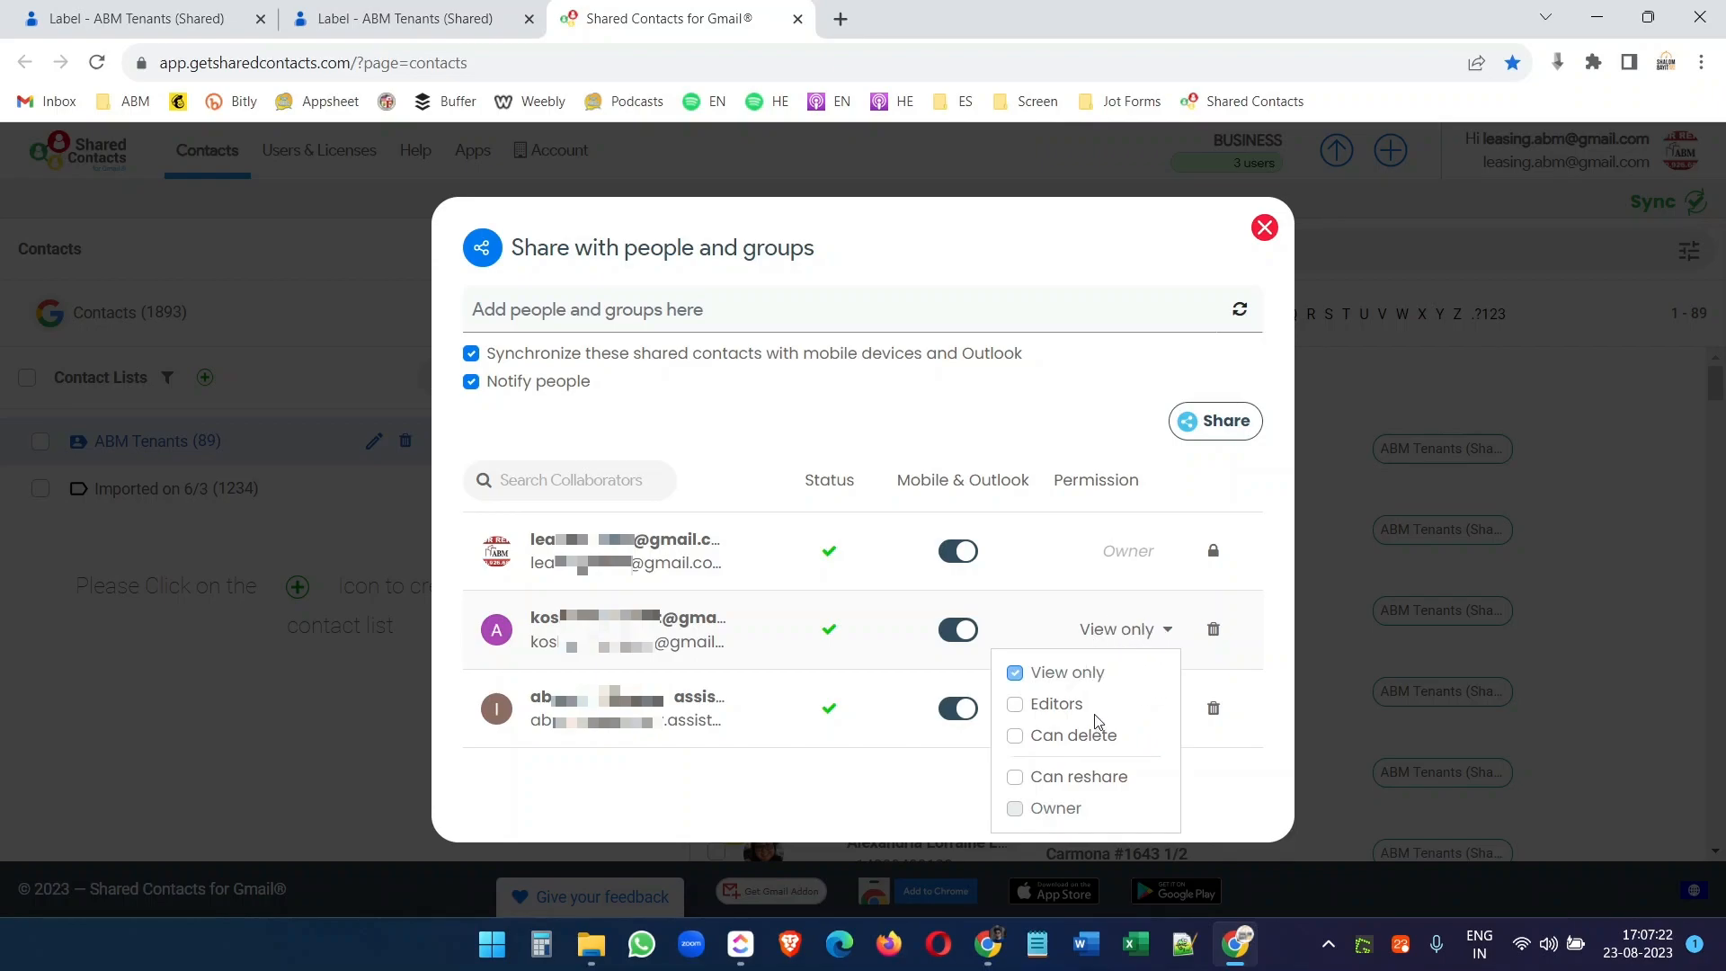
{"action": "left_click", "coordinate": [1258, 229]}
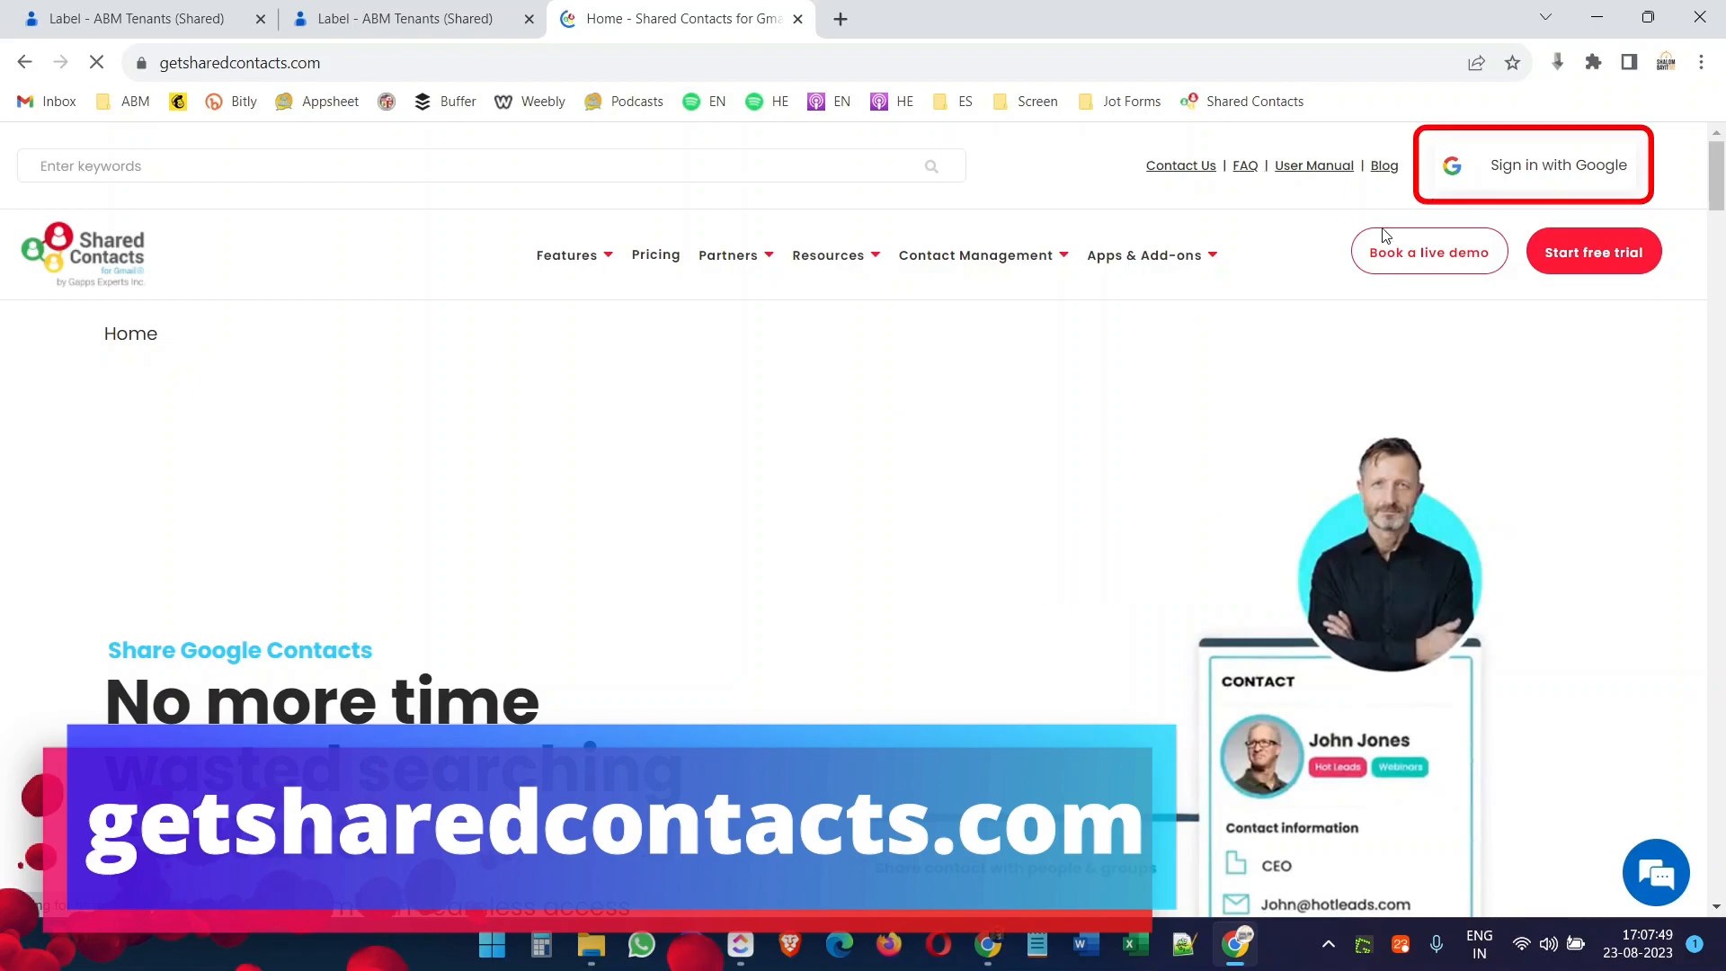
- Sign in with Google on getsharedcontacts.com and review the collaborators and permissions of the ABM Tenants contact list
{"action": "left_click", "coordinate": [1528, 168]}
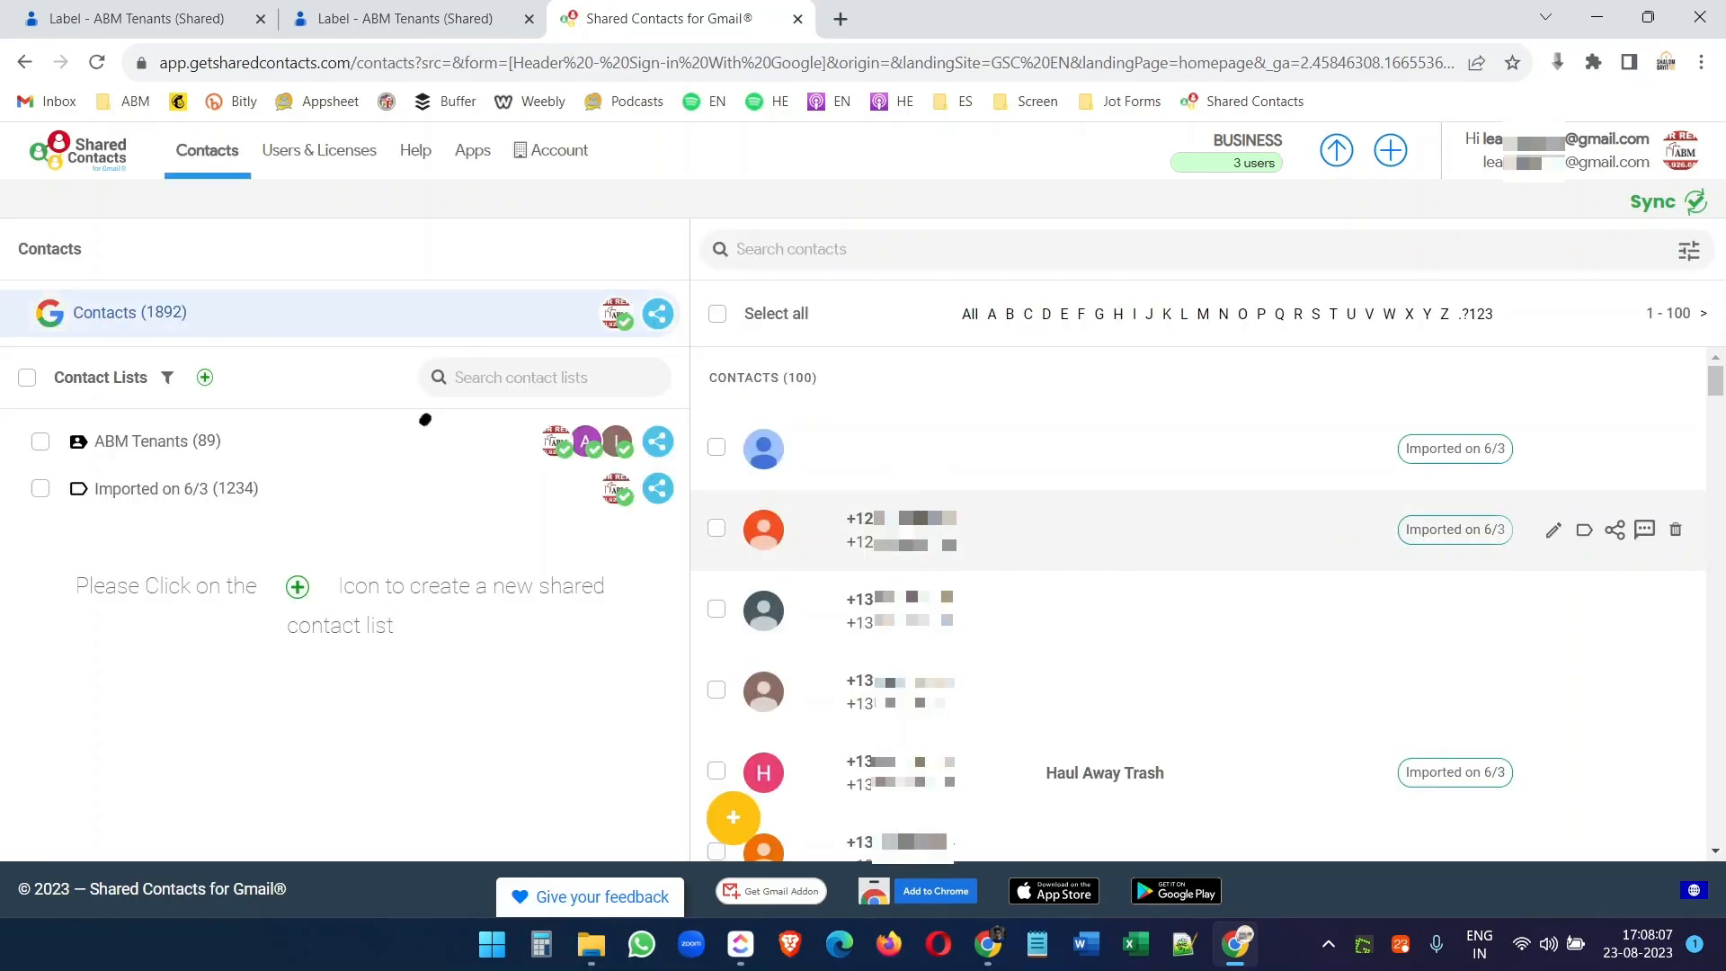
{"action": "left_click", "coordinate": [544, 442]}
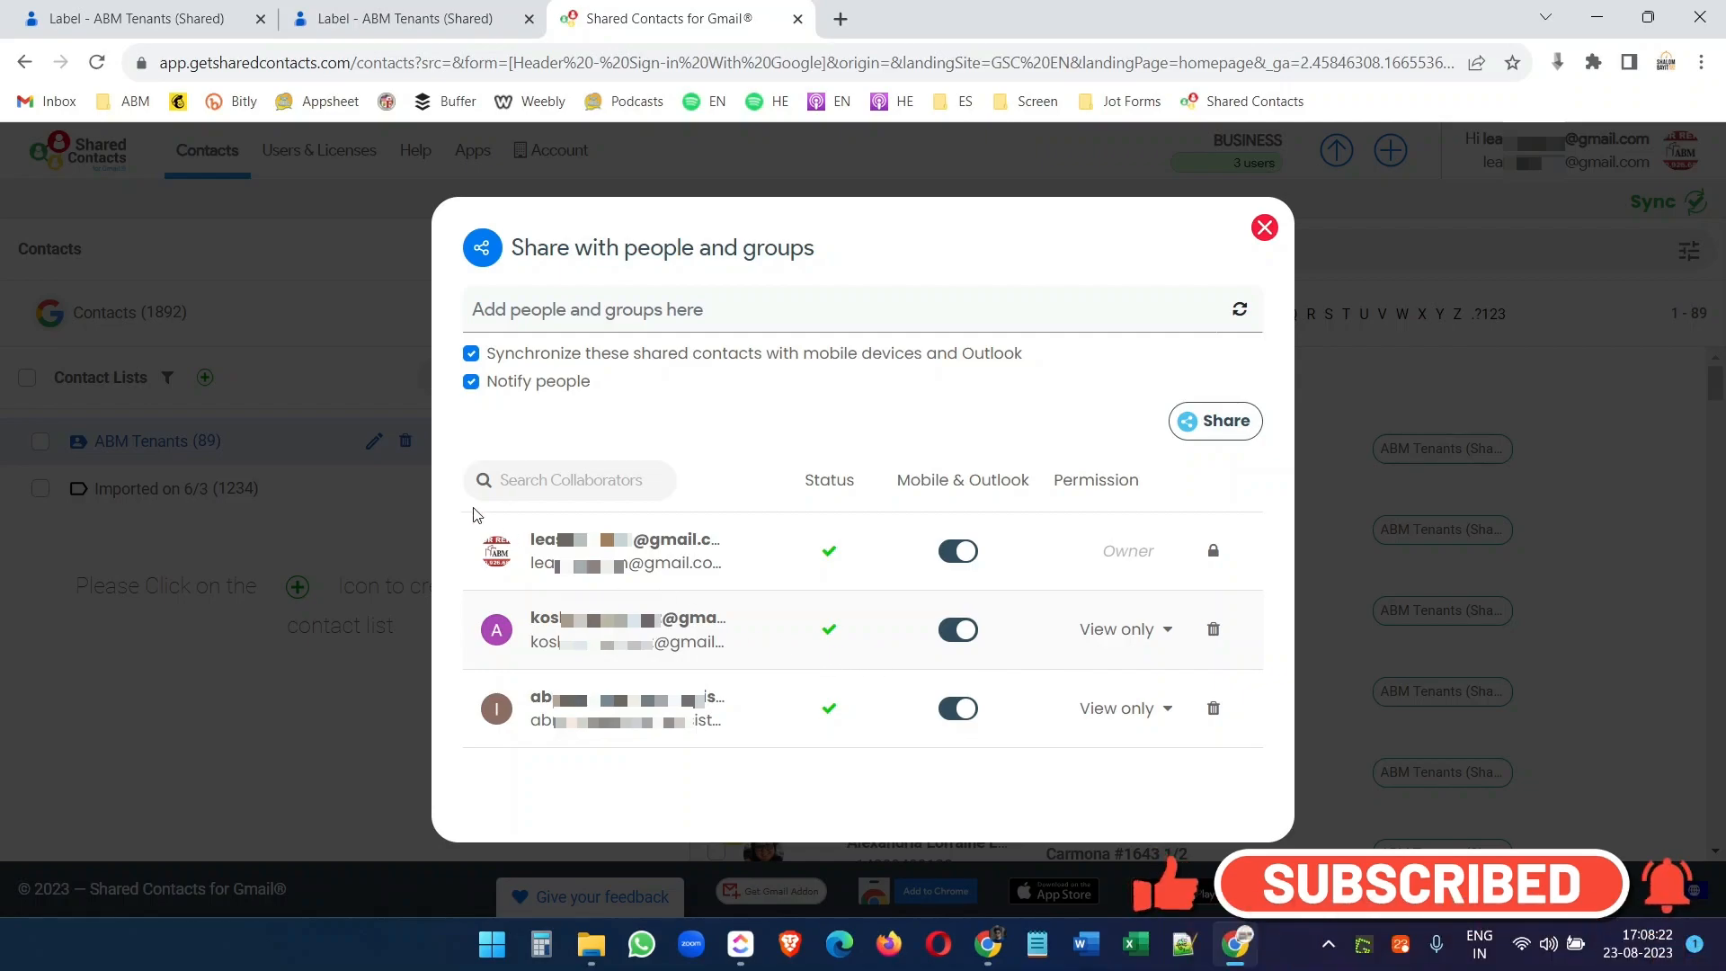
{"action": "left_click", "coordinate": [144, 19]}
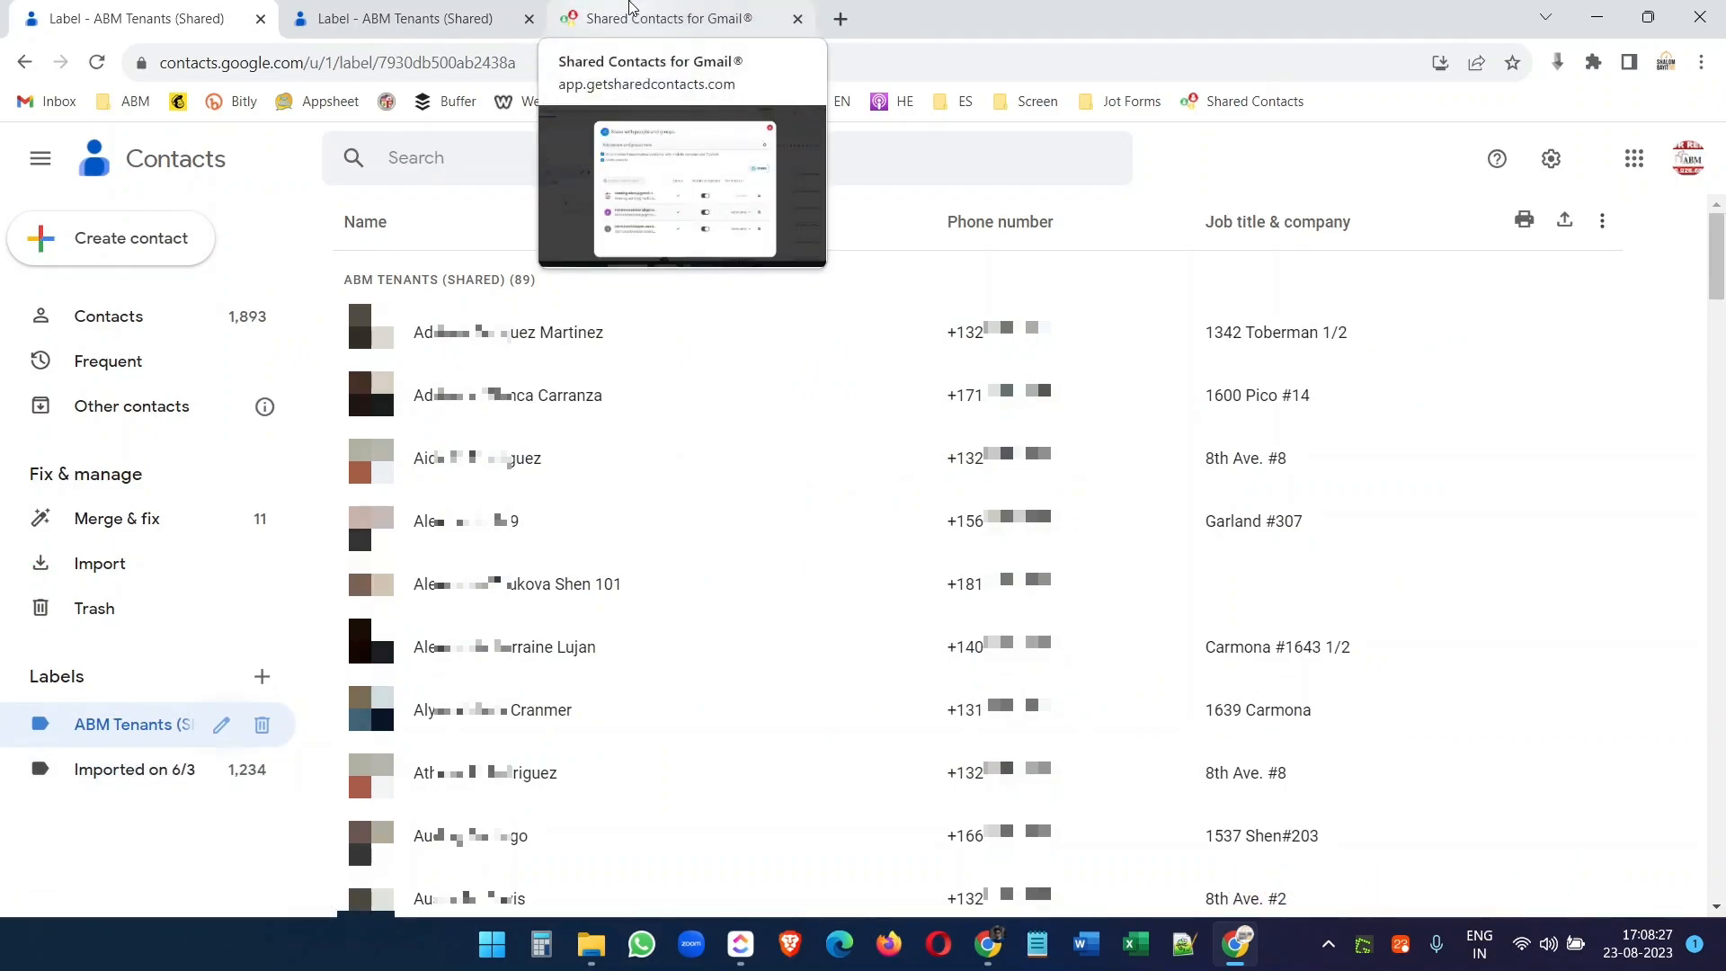
{"action": "left_click", "coordinate": [632, 11]}
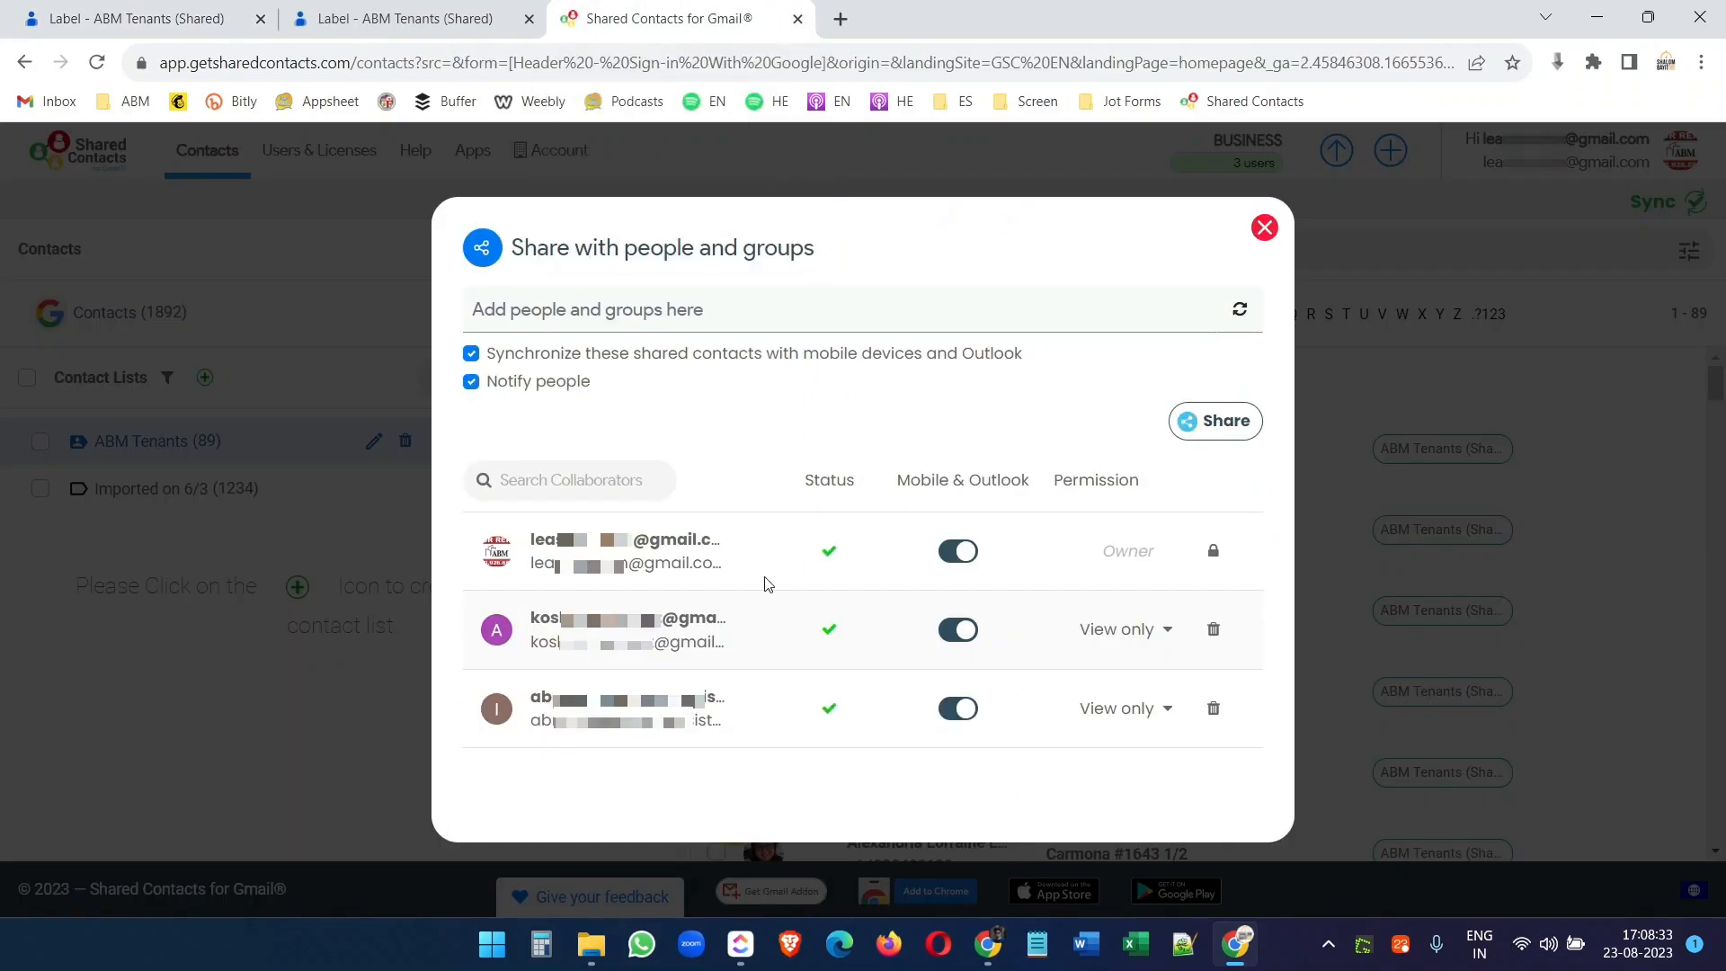
{"action": "left_click", "coordinate": [1263, 228]}
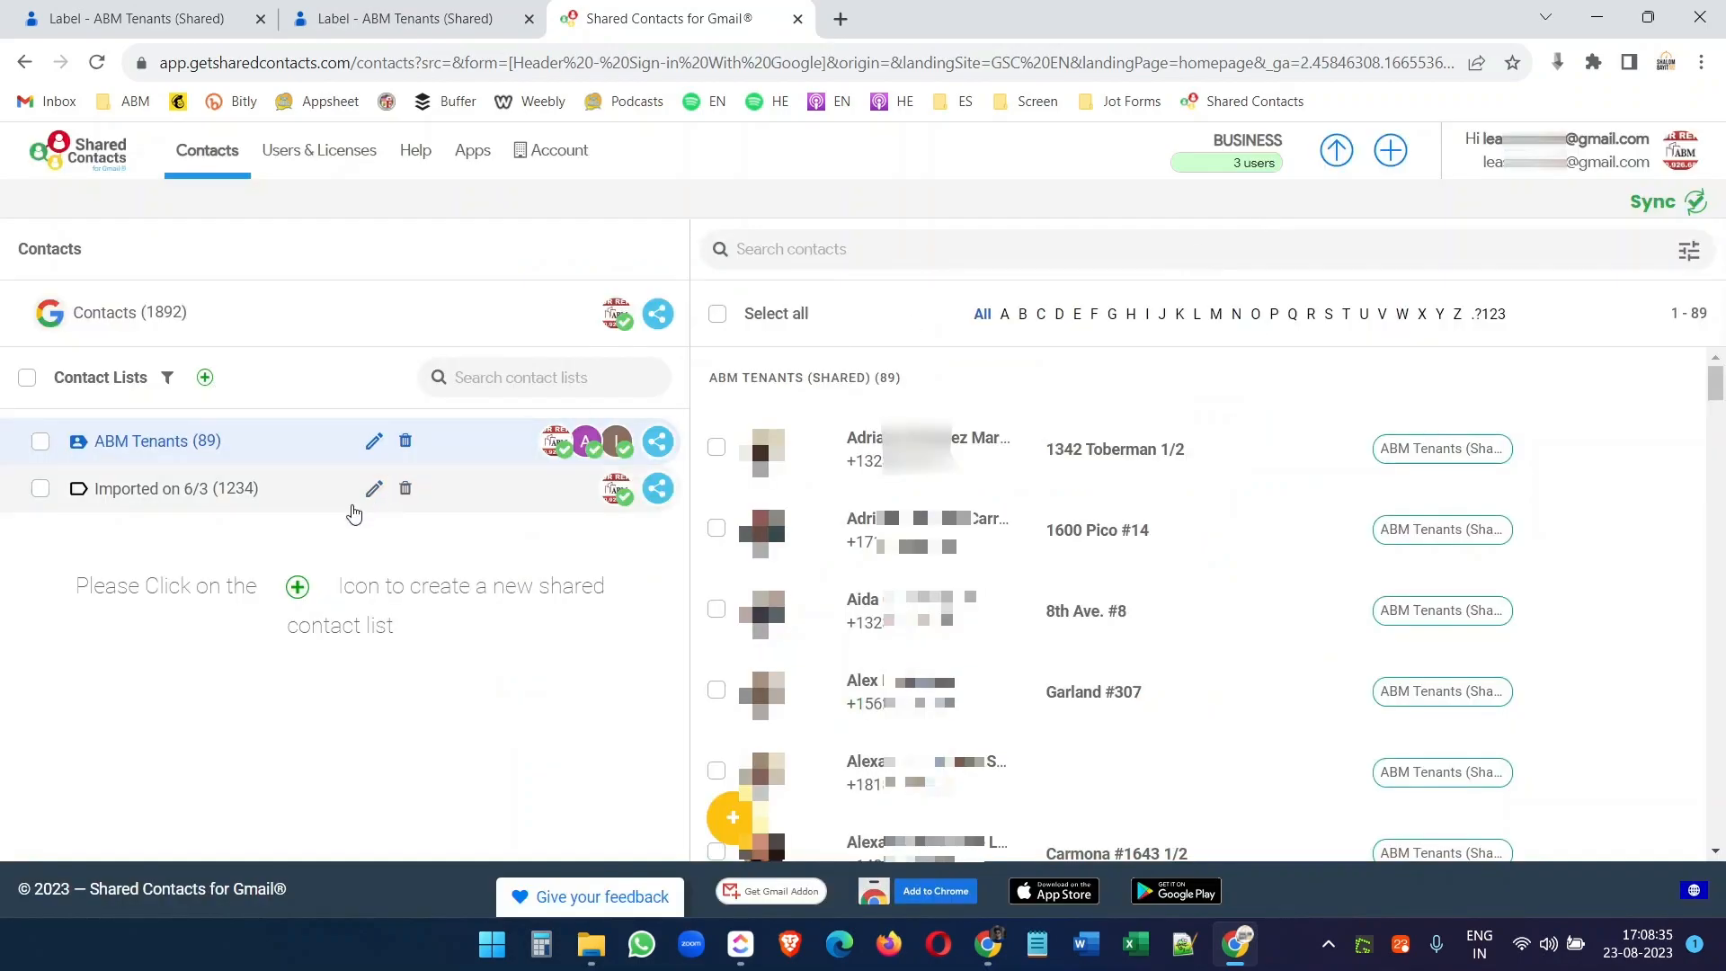
{"action": "left_click", "coordinate": [486, 442]}
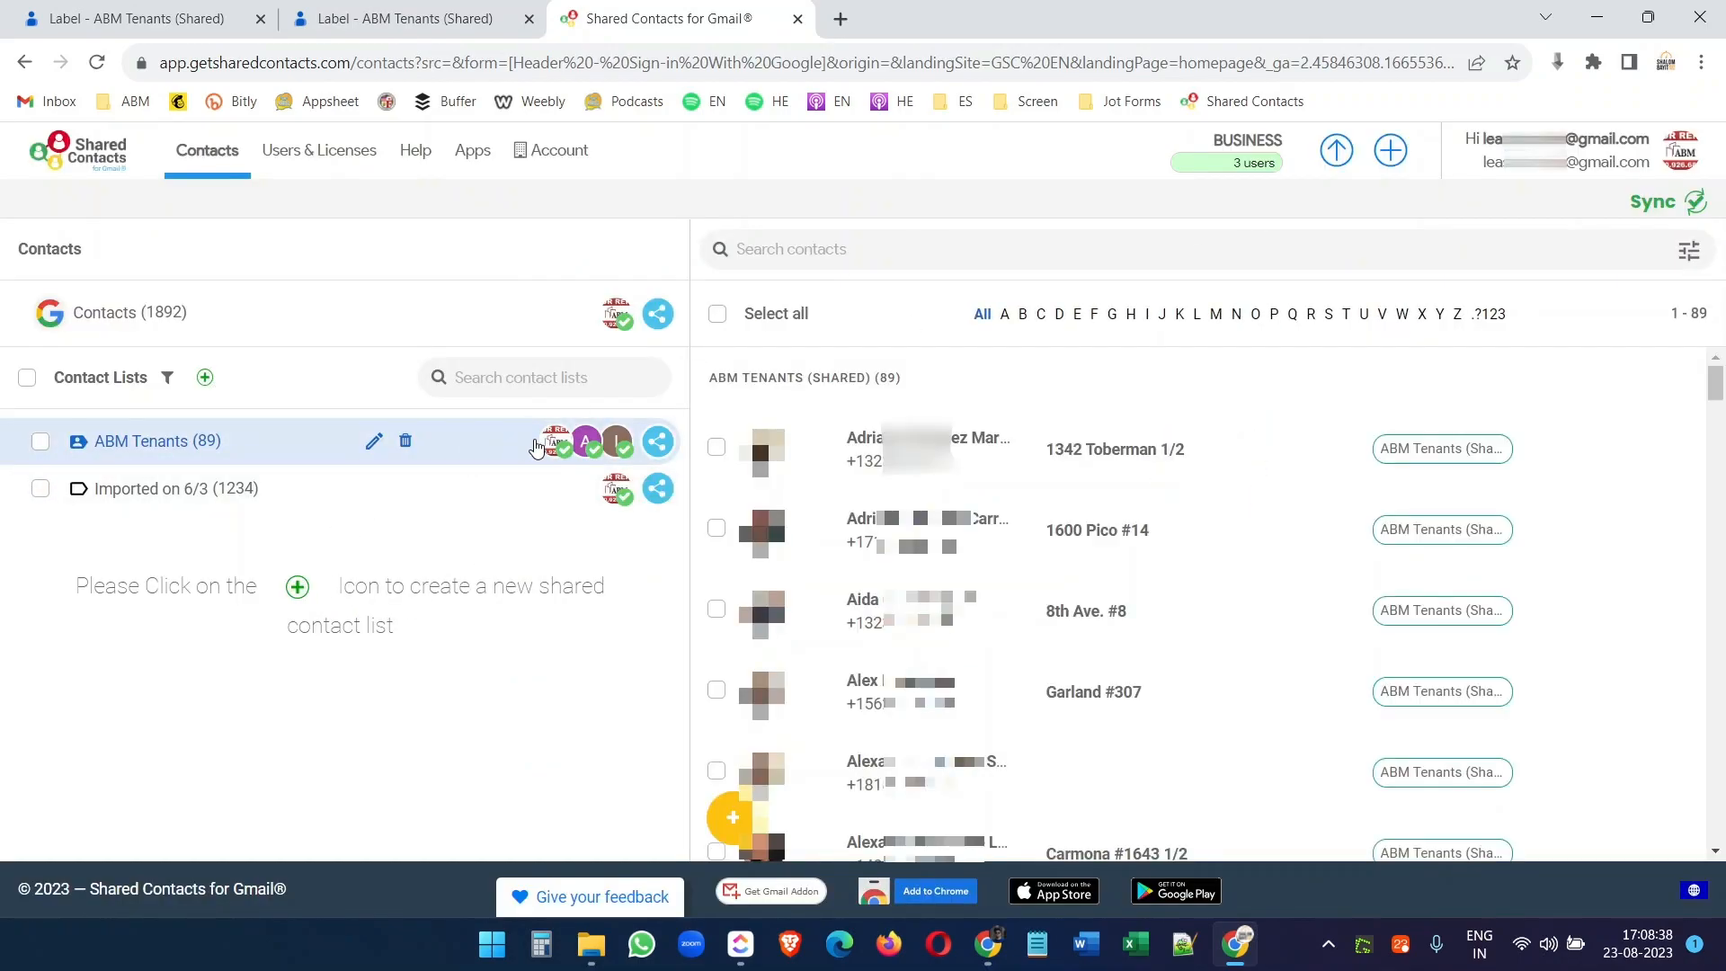
{"action": "left_click", "coordinate": [608, 445]}
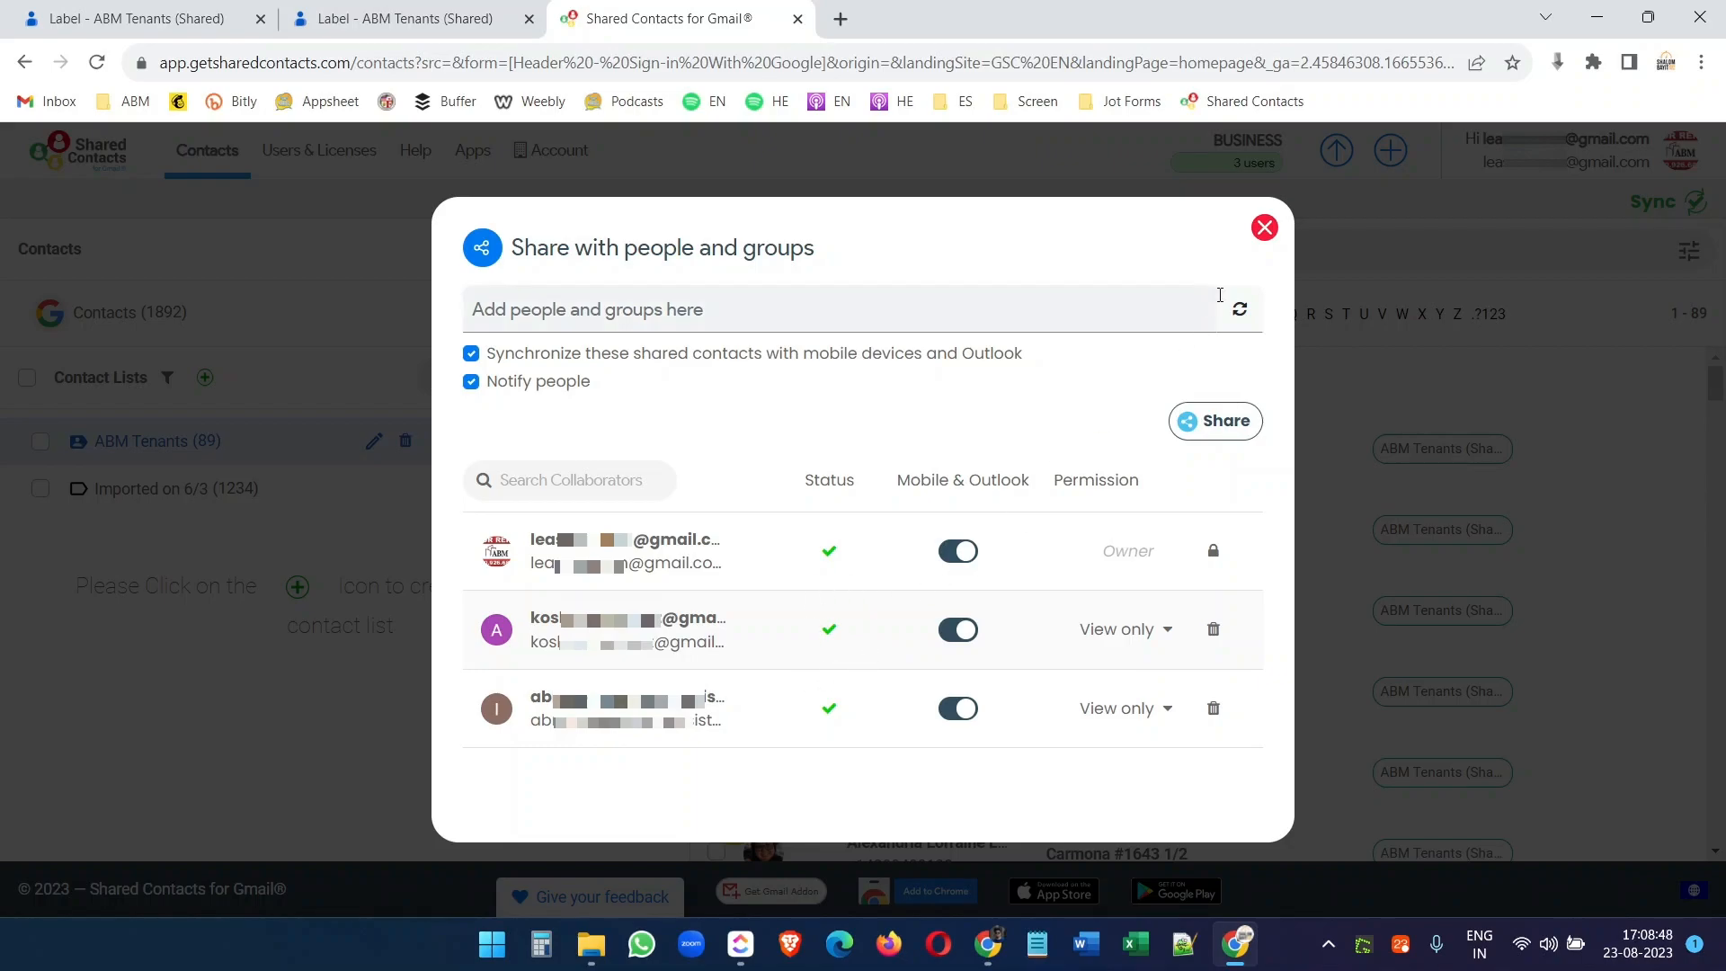
{"action": "left_click", "coordinate": [1264, 229]}
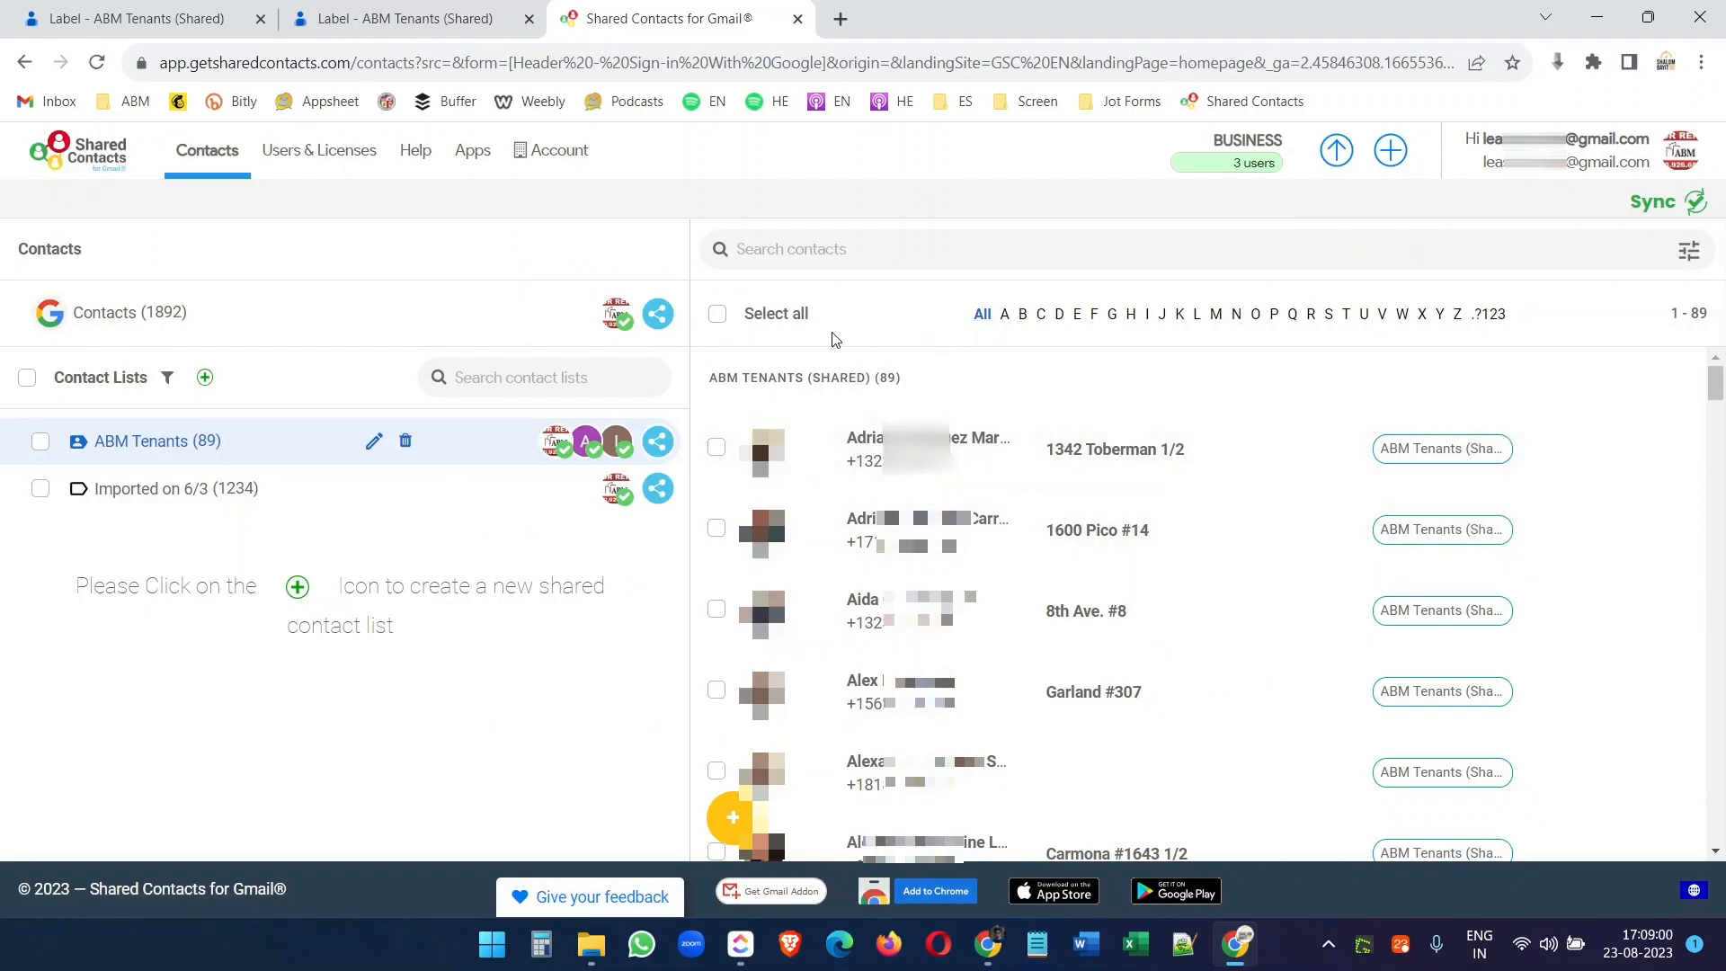
- Switch to Google Contacts and create a new label named Test Sharing
{"action": "left_click", "coordinate": [185, 14]}
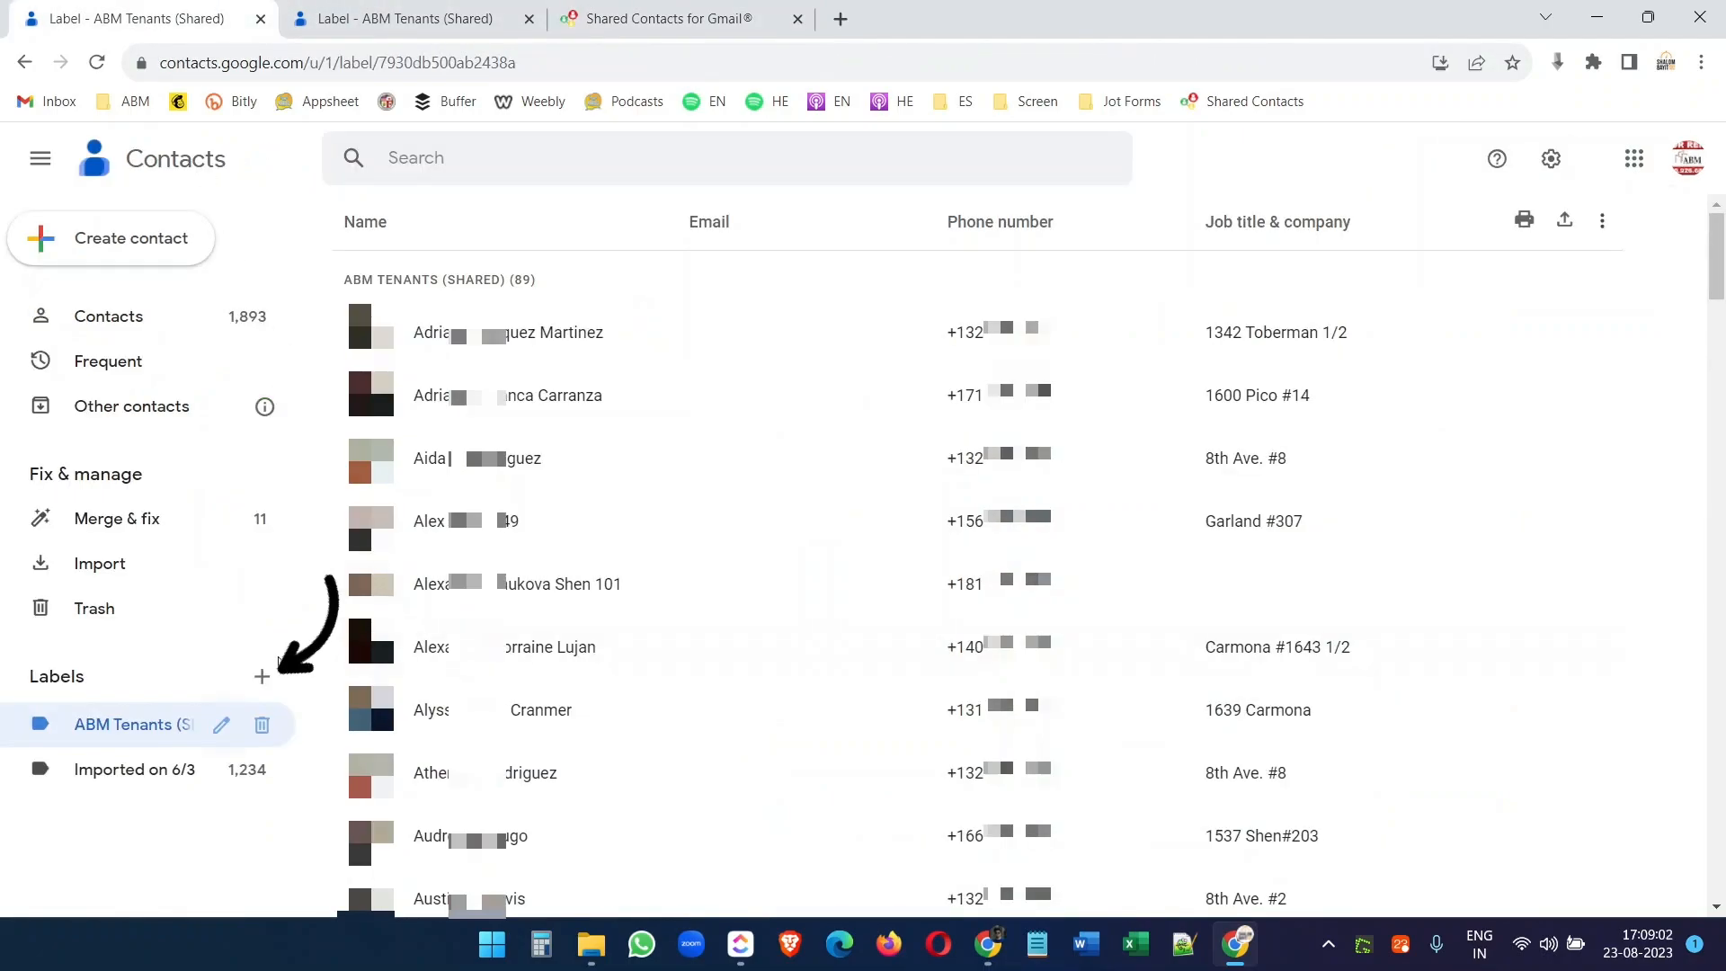
{"action": "left_click", "coordinate": [262, 677]}
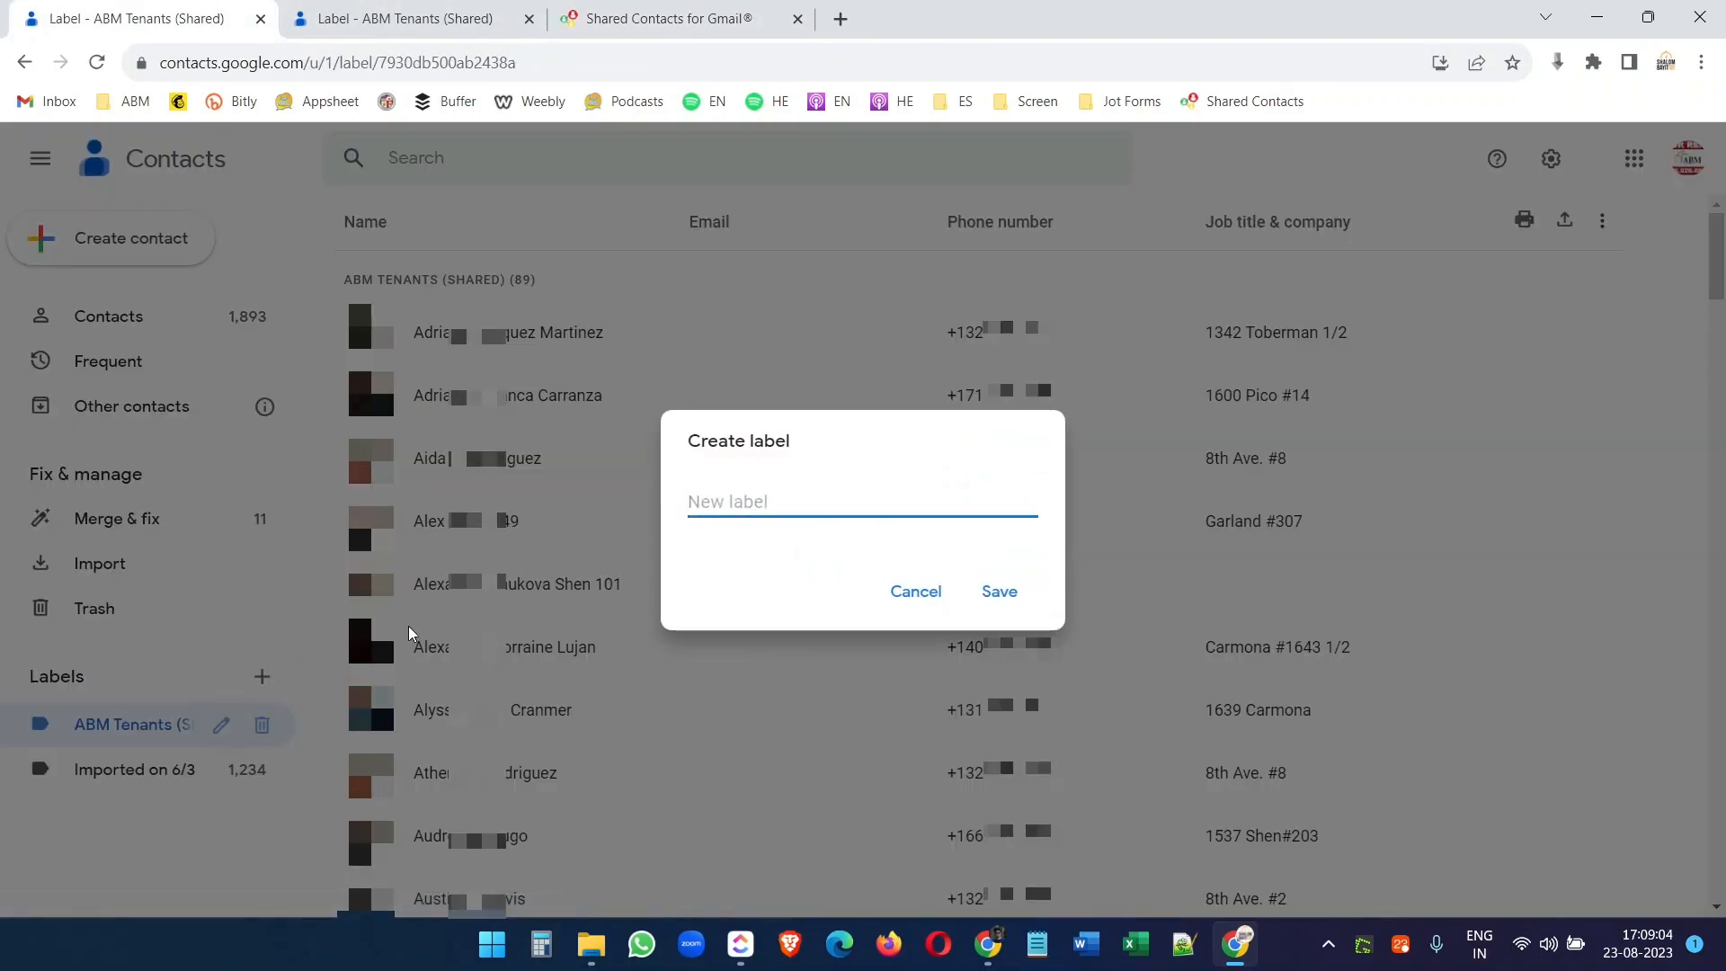
{"action": "type", "text": "Test Sharing"}
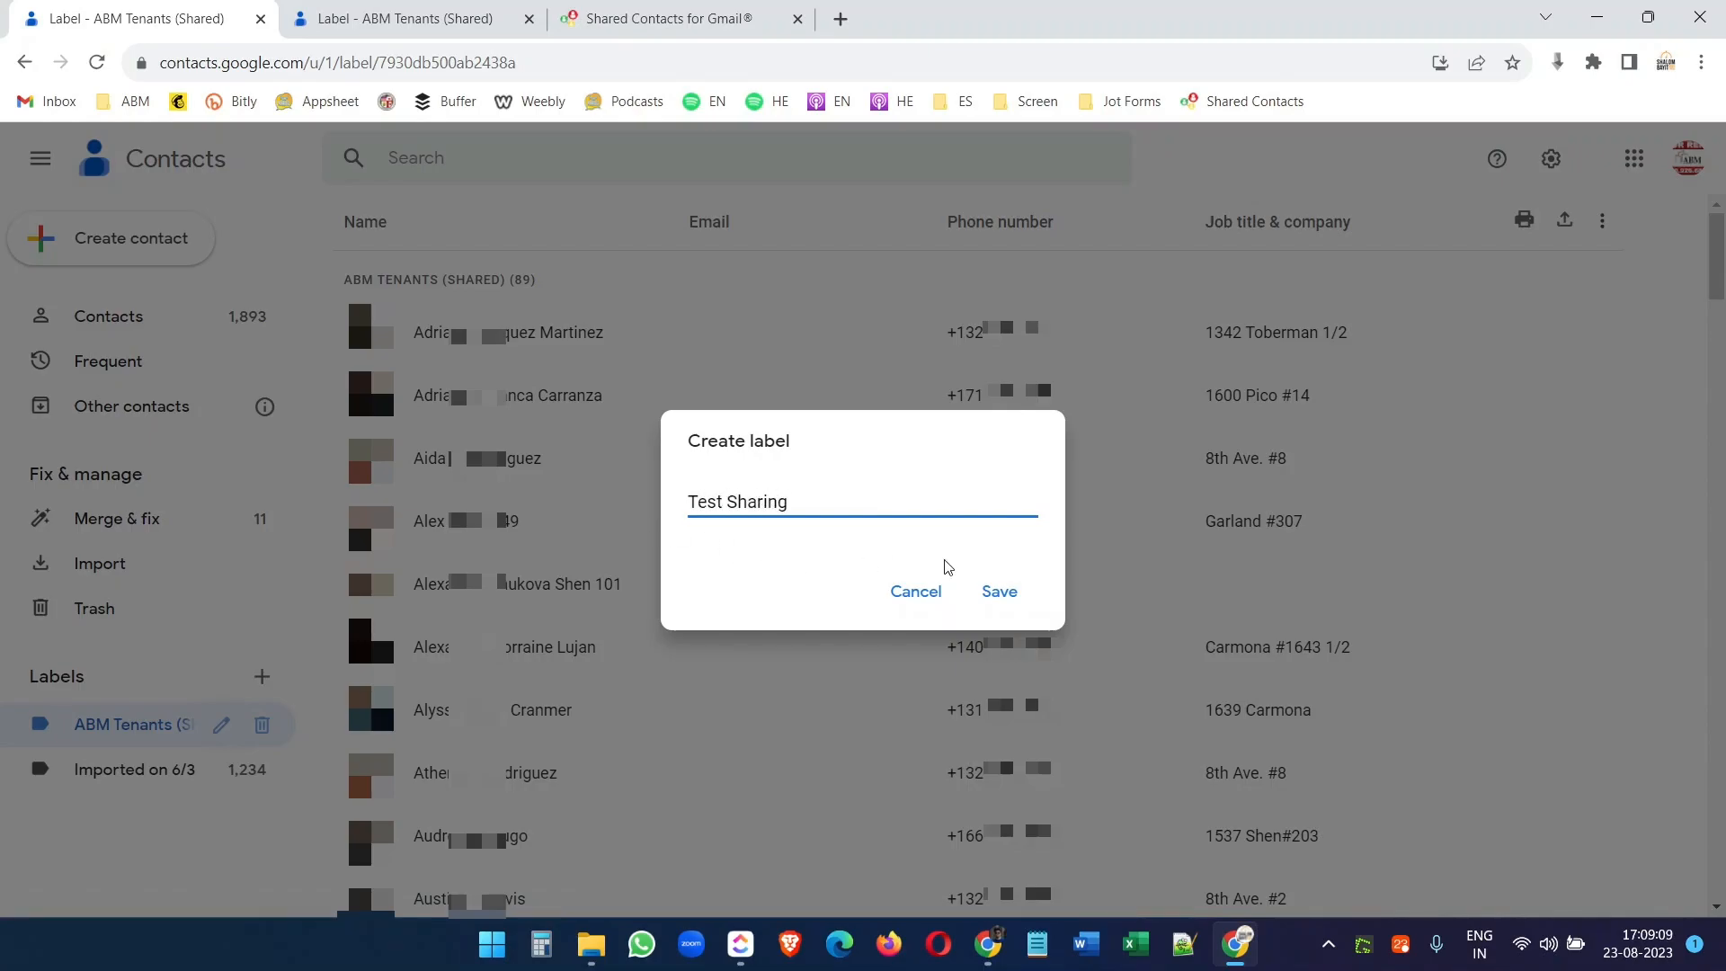
{"action": "left_click", "coordinate": [1000, 591]}
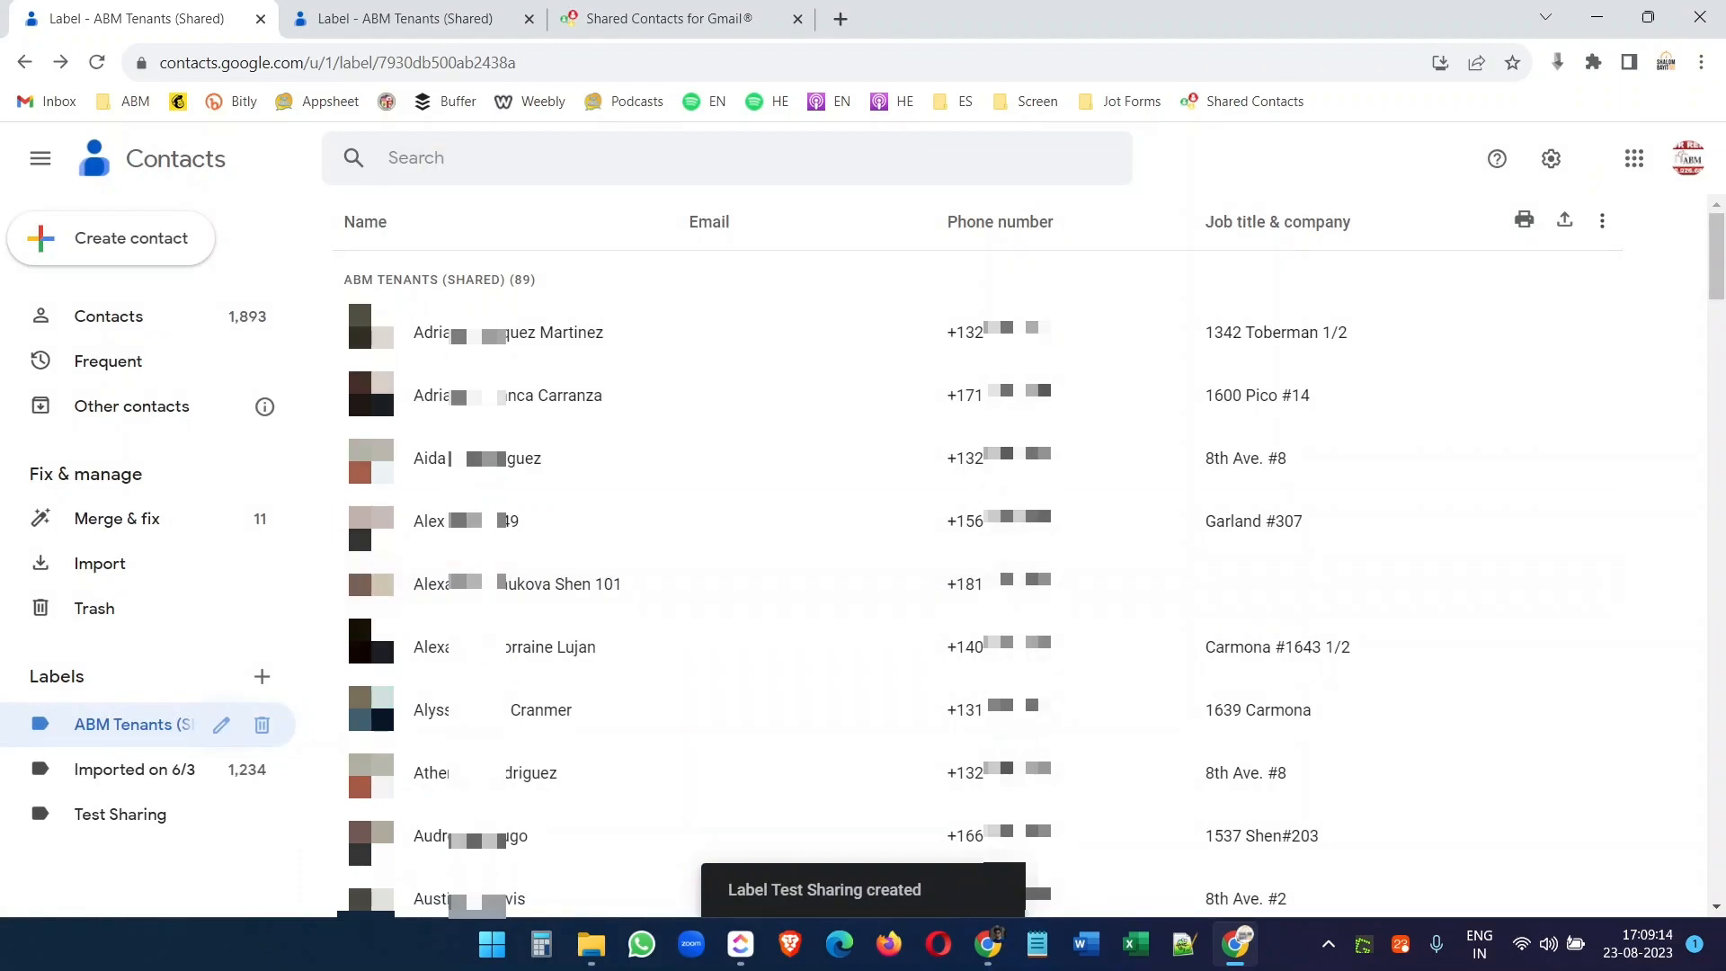
- In Shared Contacts for Gmail, share the Test Sharing list with the collaborator's e-mail as View only, with mobile synchronization on and notification off
{"action": "left_click", "coordinate": [735, 16]}
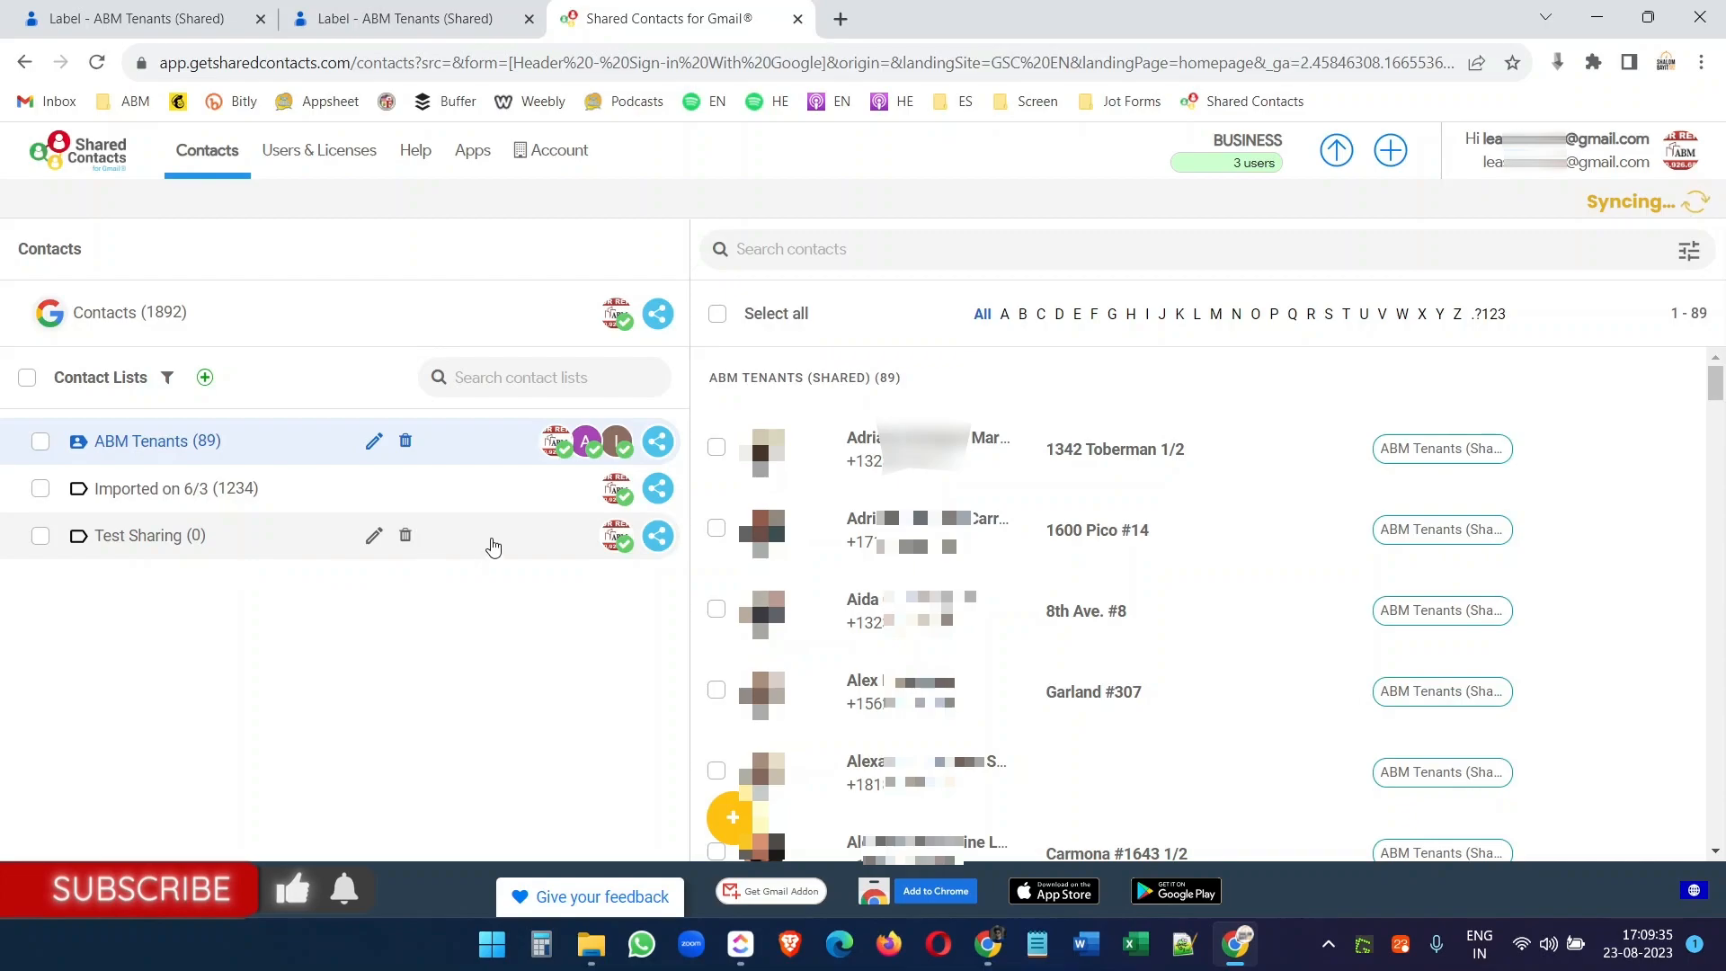
{"action": "left_click", "coordinate": [657, 536]}
{"action": "type", "text": "kosh"}
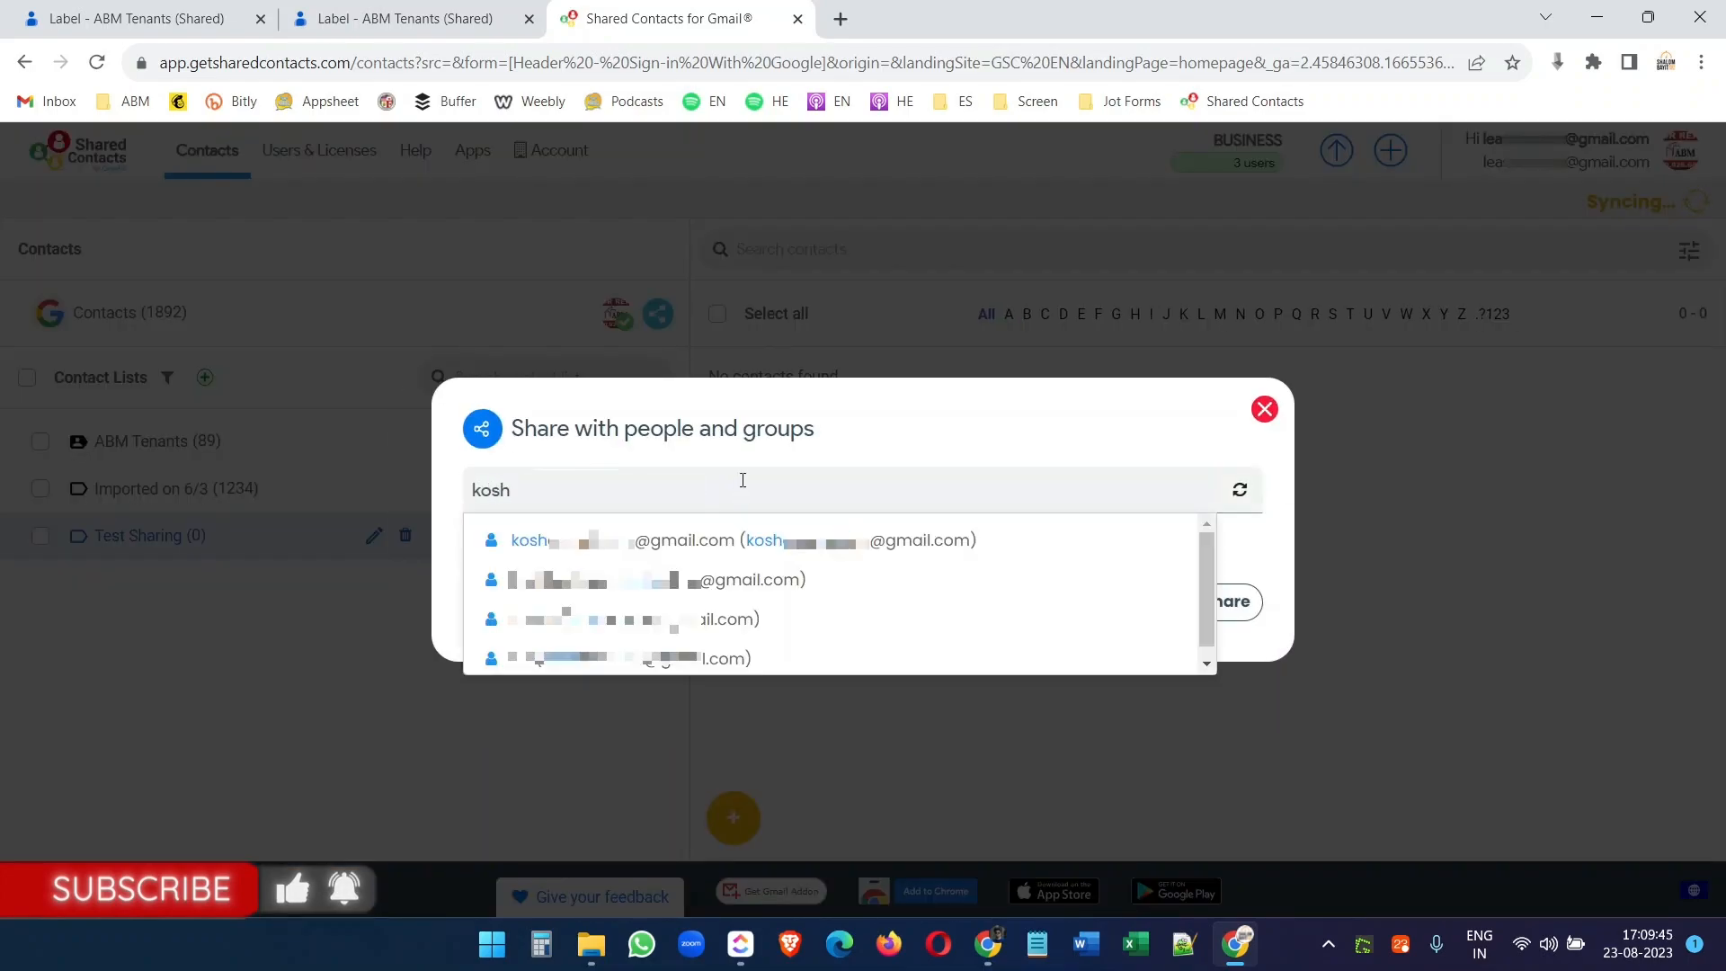
{"action": "left_click", "coordinate": [726, 542]}
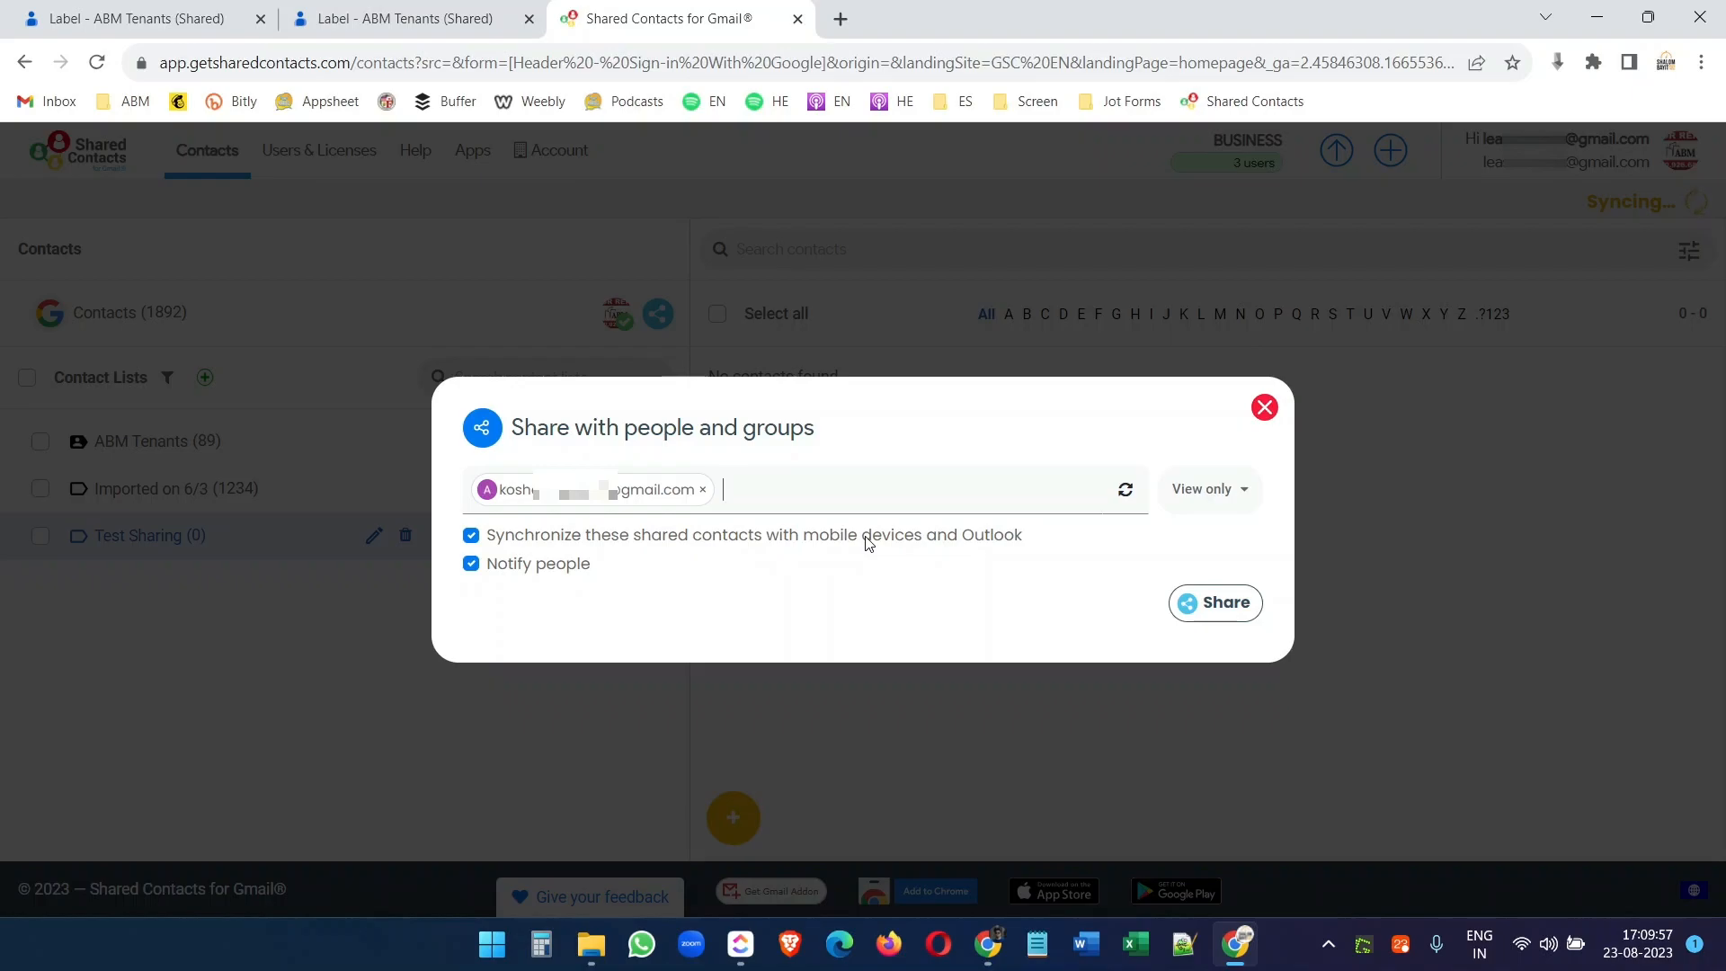
{"action": "left_click", "coordinate": [470, 564]}
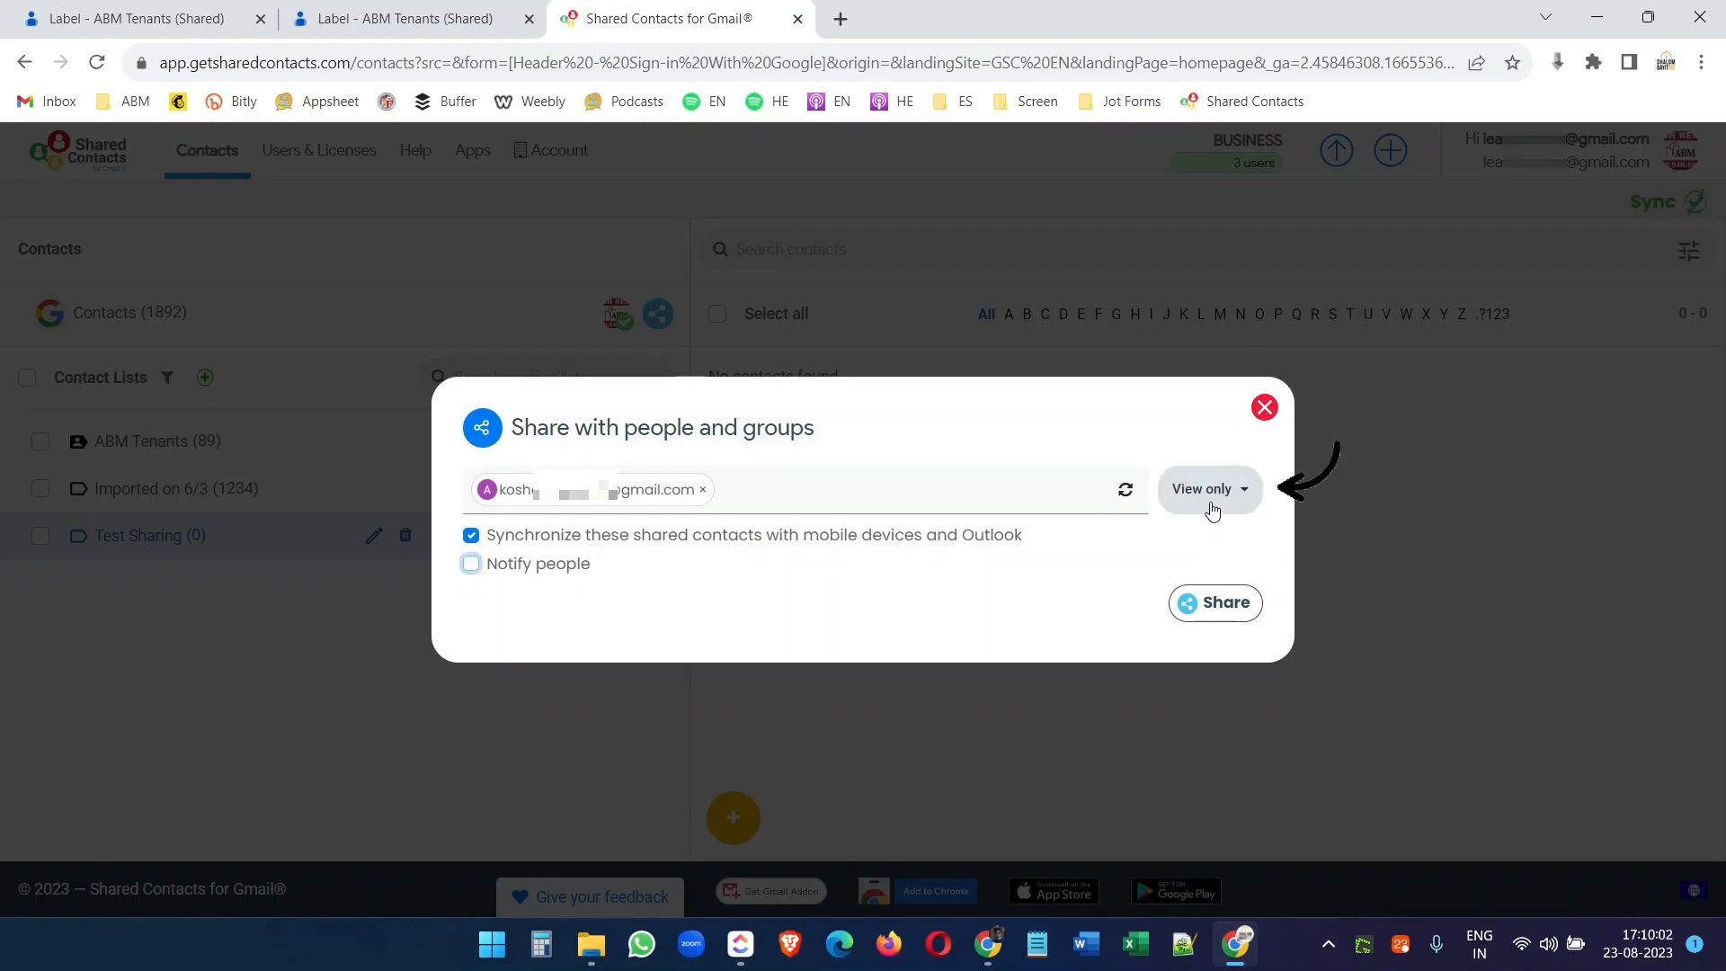
{"action": "left_click", "coordinate": [1207, 509]}
{"action": "left_click", "coordinate": [1209, 453]}
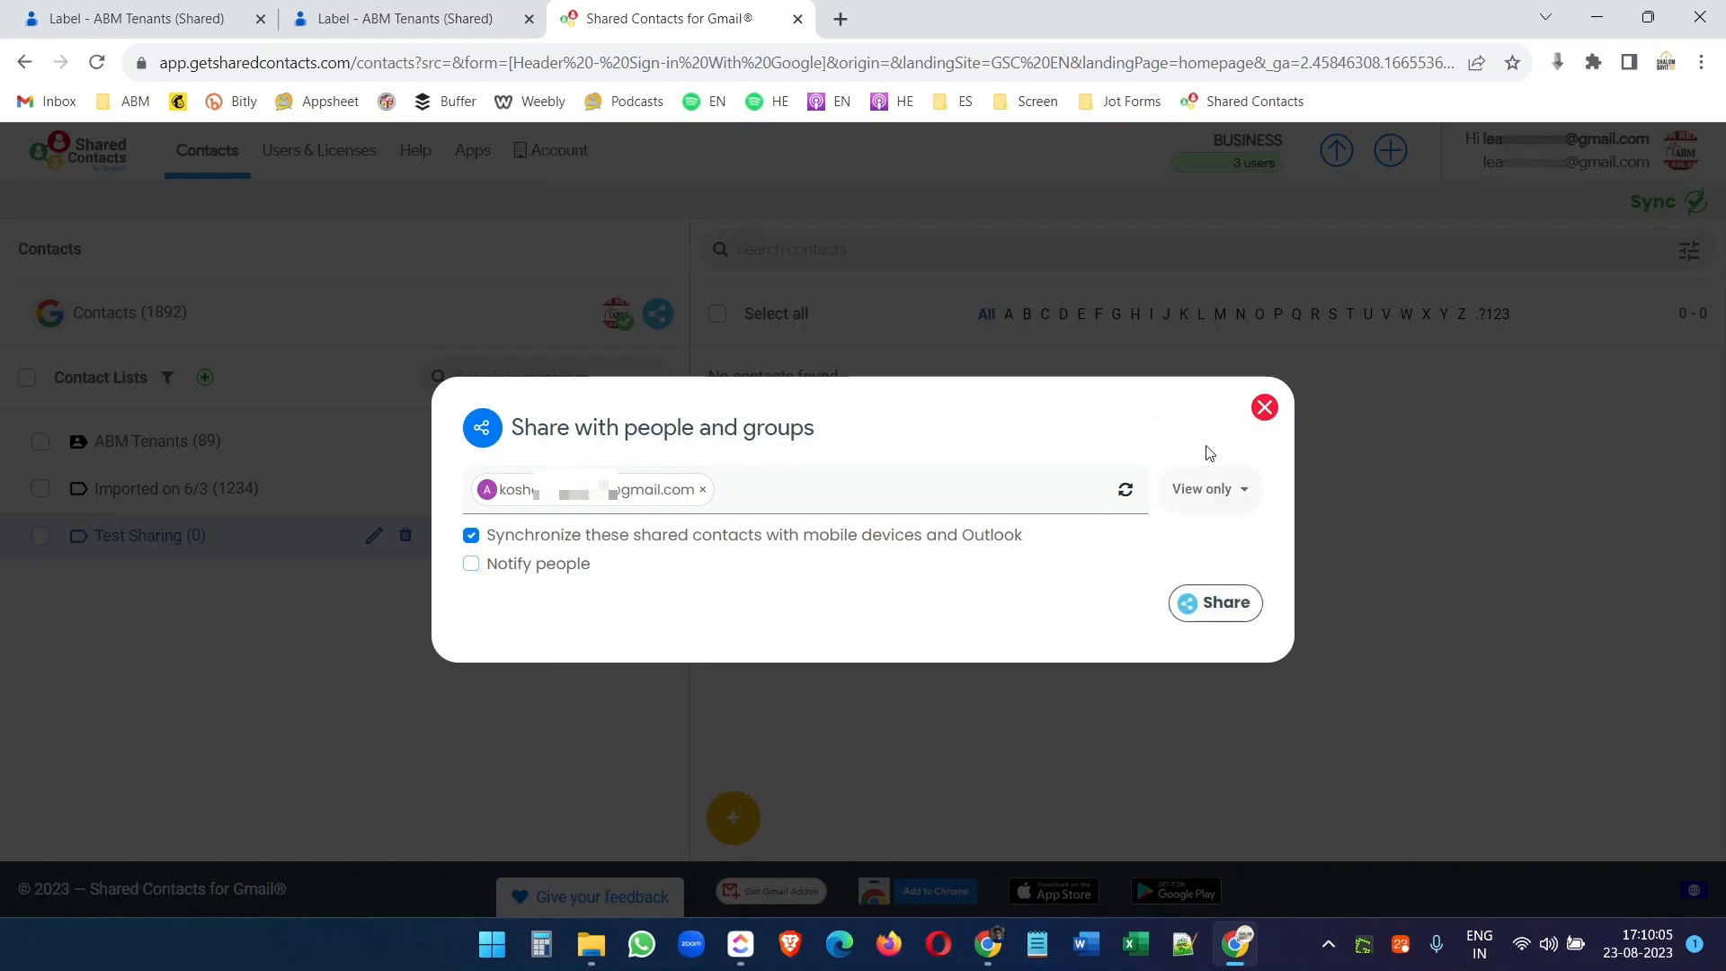
{"action": "left_click", "coordinate": [1226, 602]}
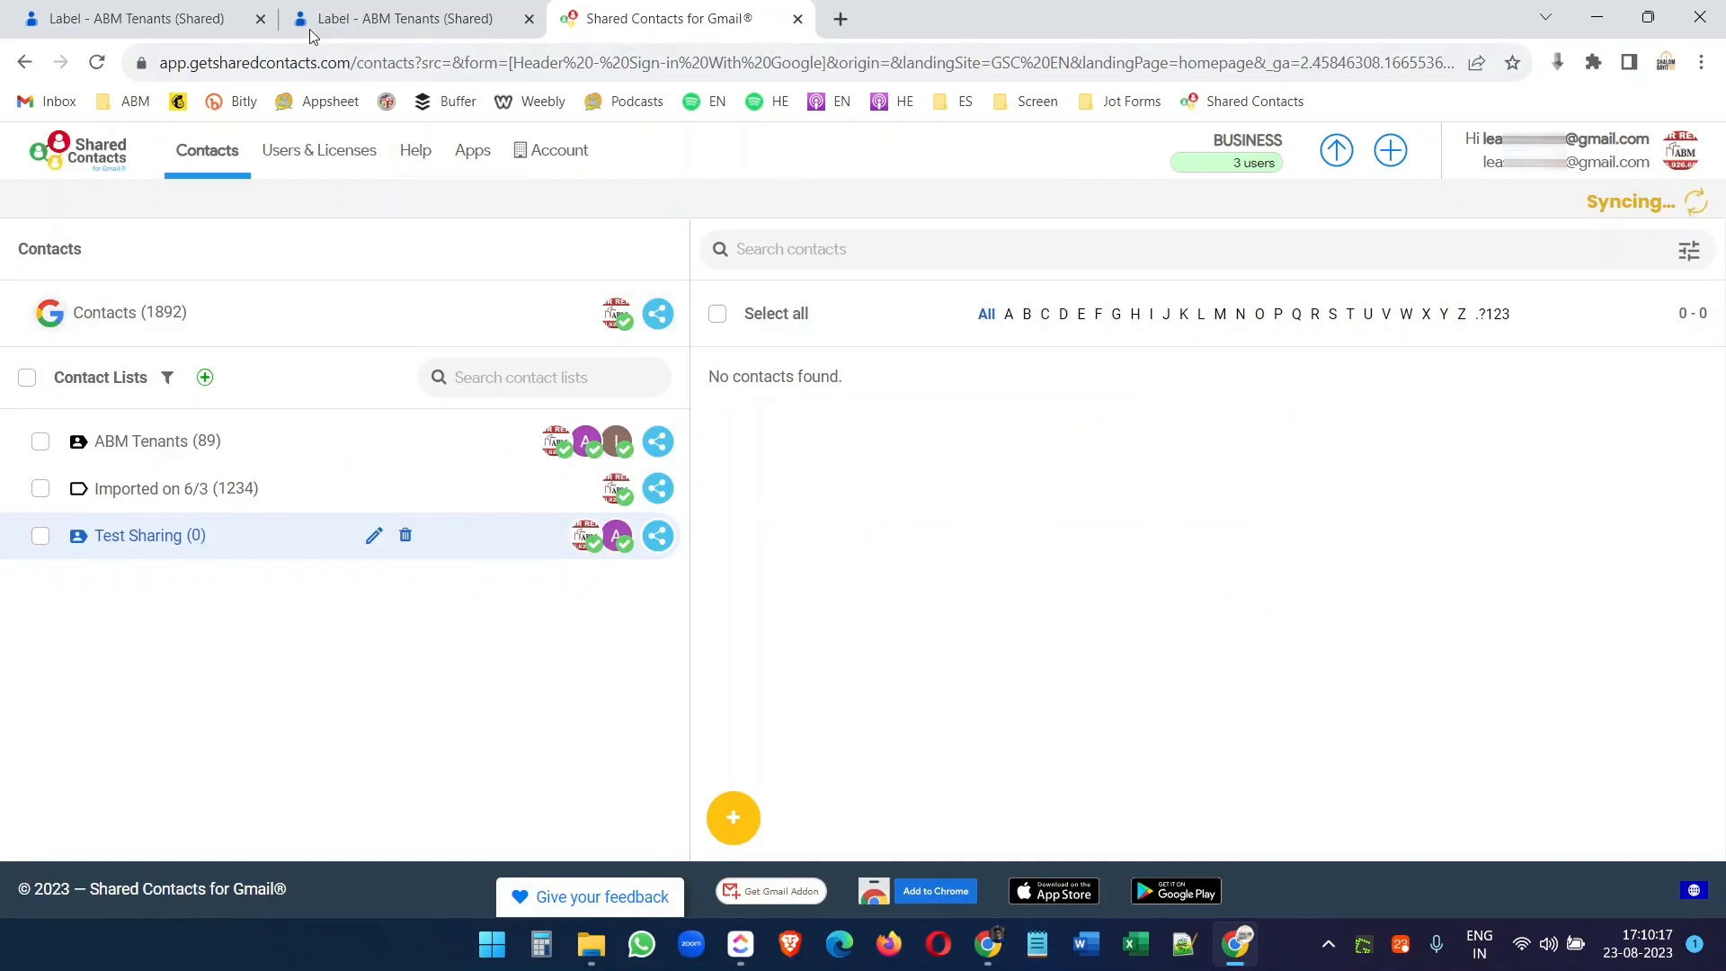
- In the owner's Google Contacts, replace the Imported on 6/3 label of the 2nd Ave Neighbors contact with Test Sharing
{"action": "left_click", "coordinate": [148, 13]}
{"action": "left_click", "coordinate": [143, 318]}
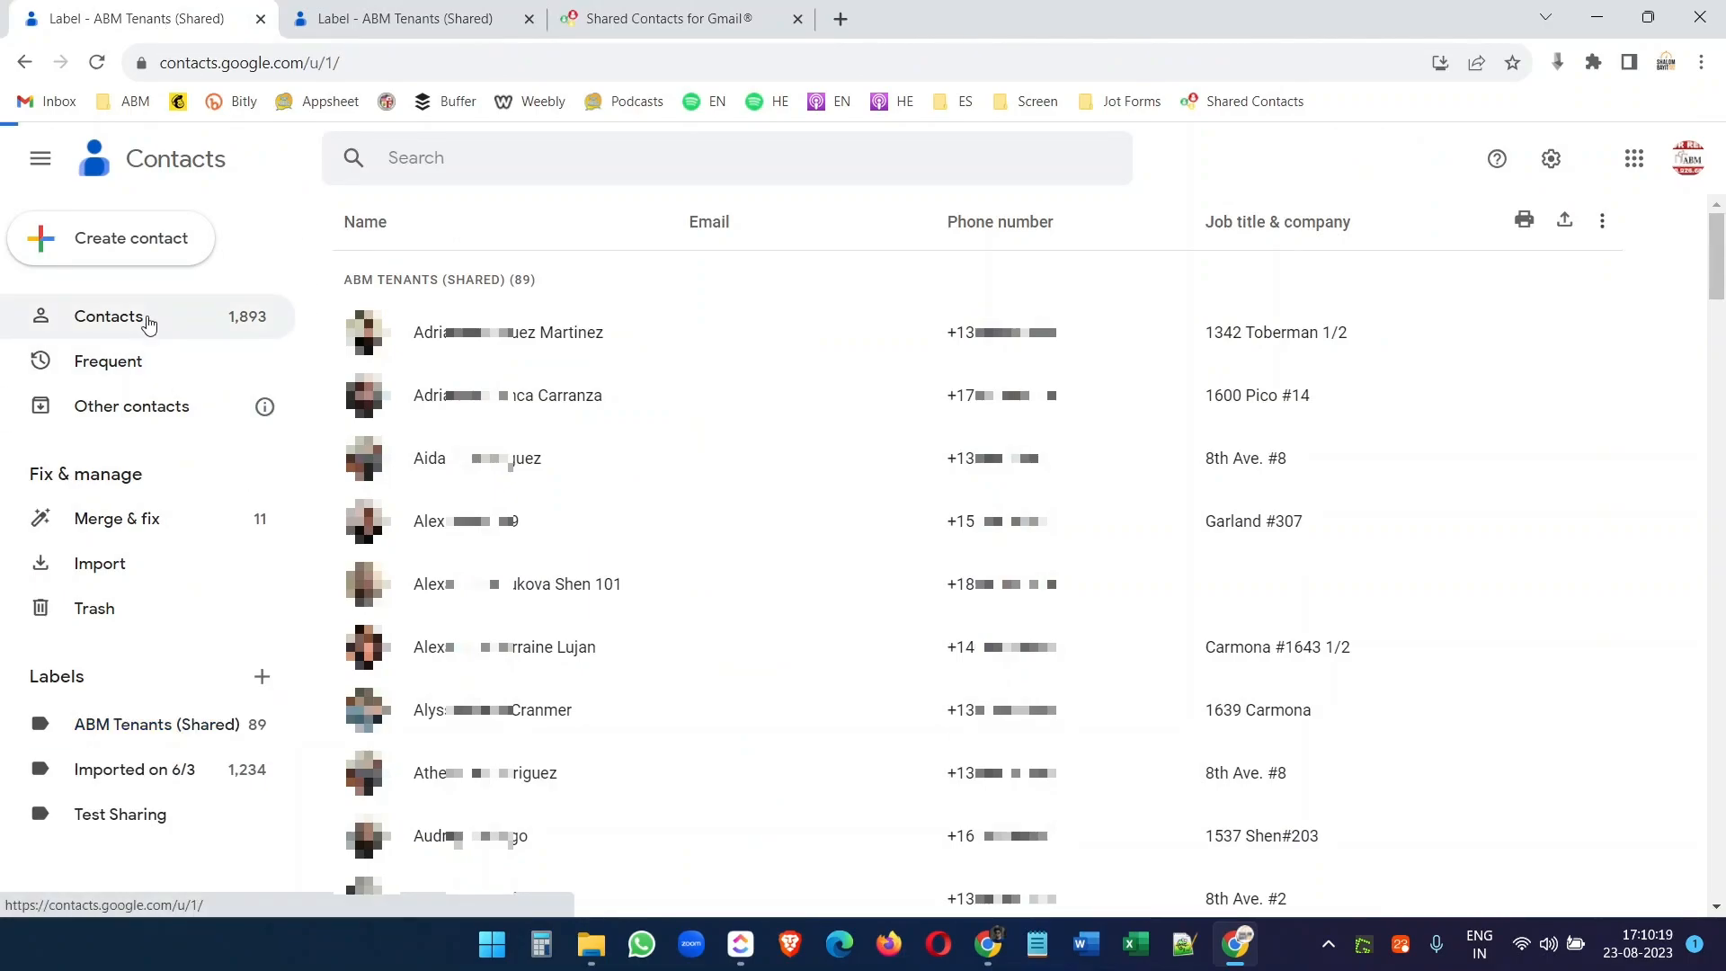
{"action": "scroll", "coordinate": [627, 836], "scroll_direction": "down", "scroll_amount": 1}
{"action": "left_click", "coordinate": [628, 827]}
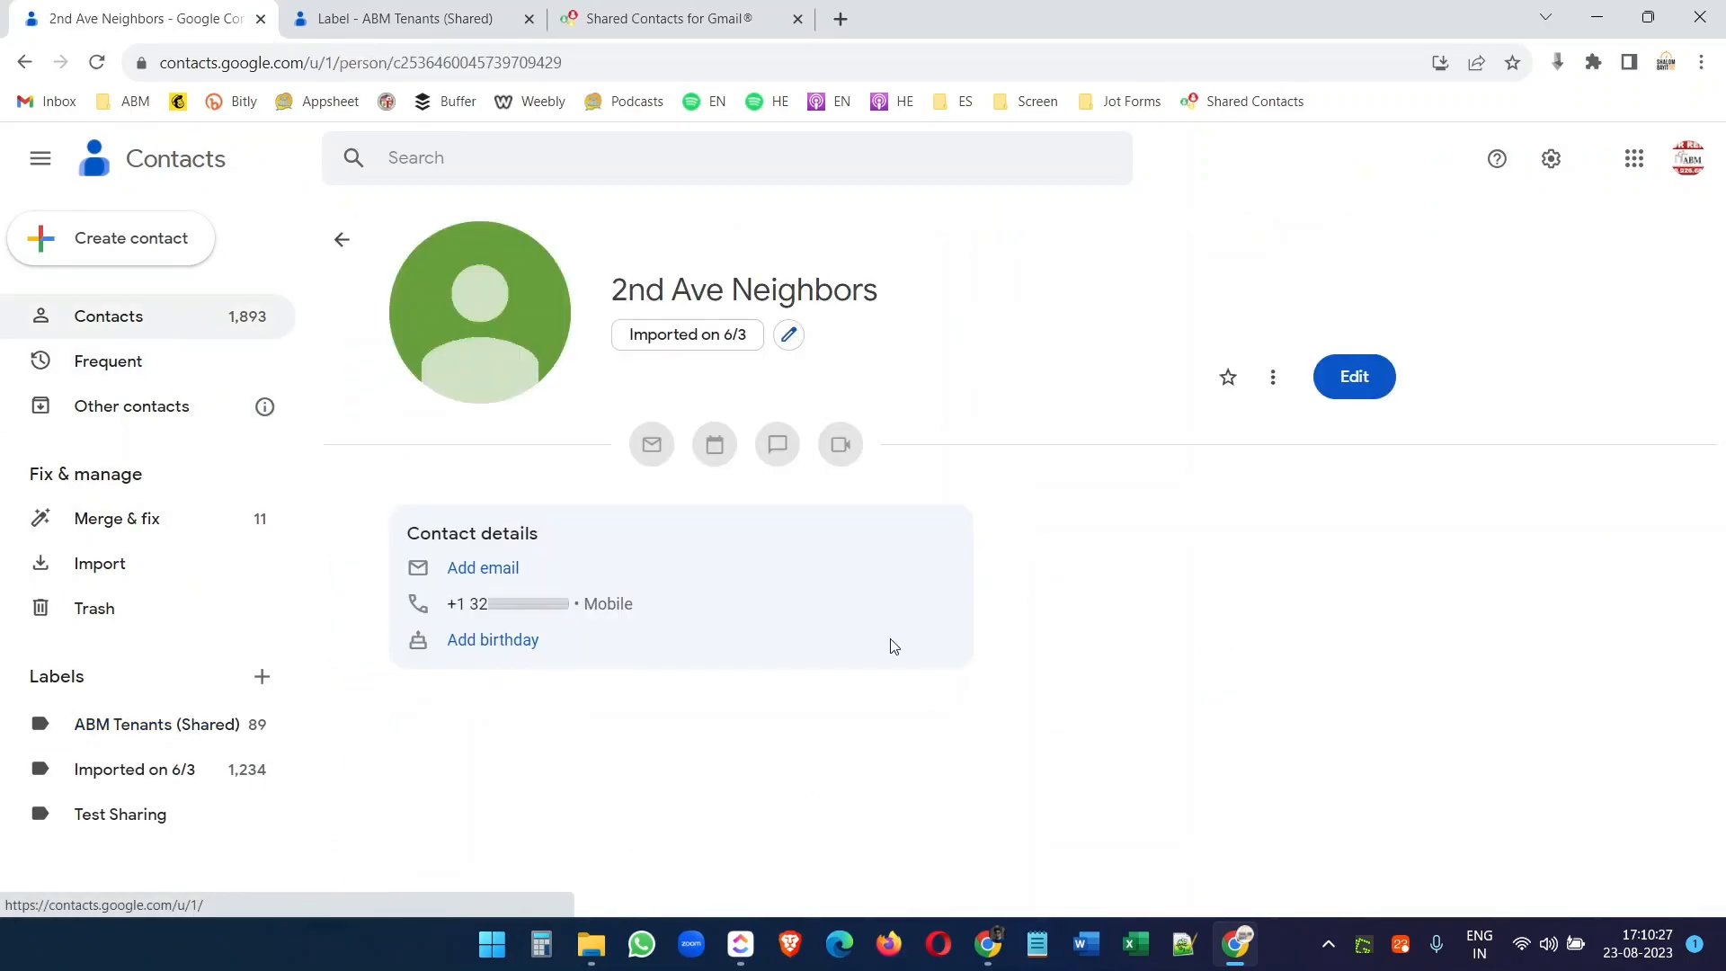
{"action": "left_click", "coordinate": [789, 335]}
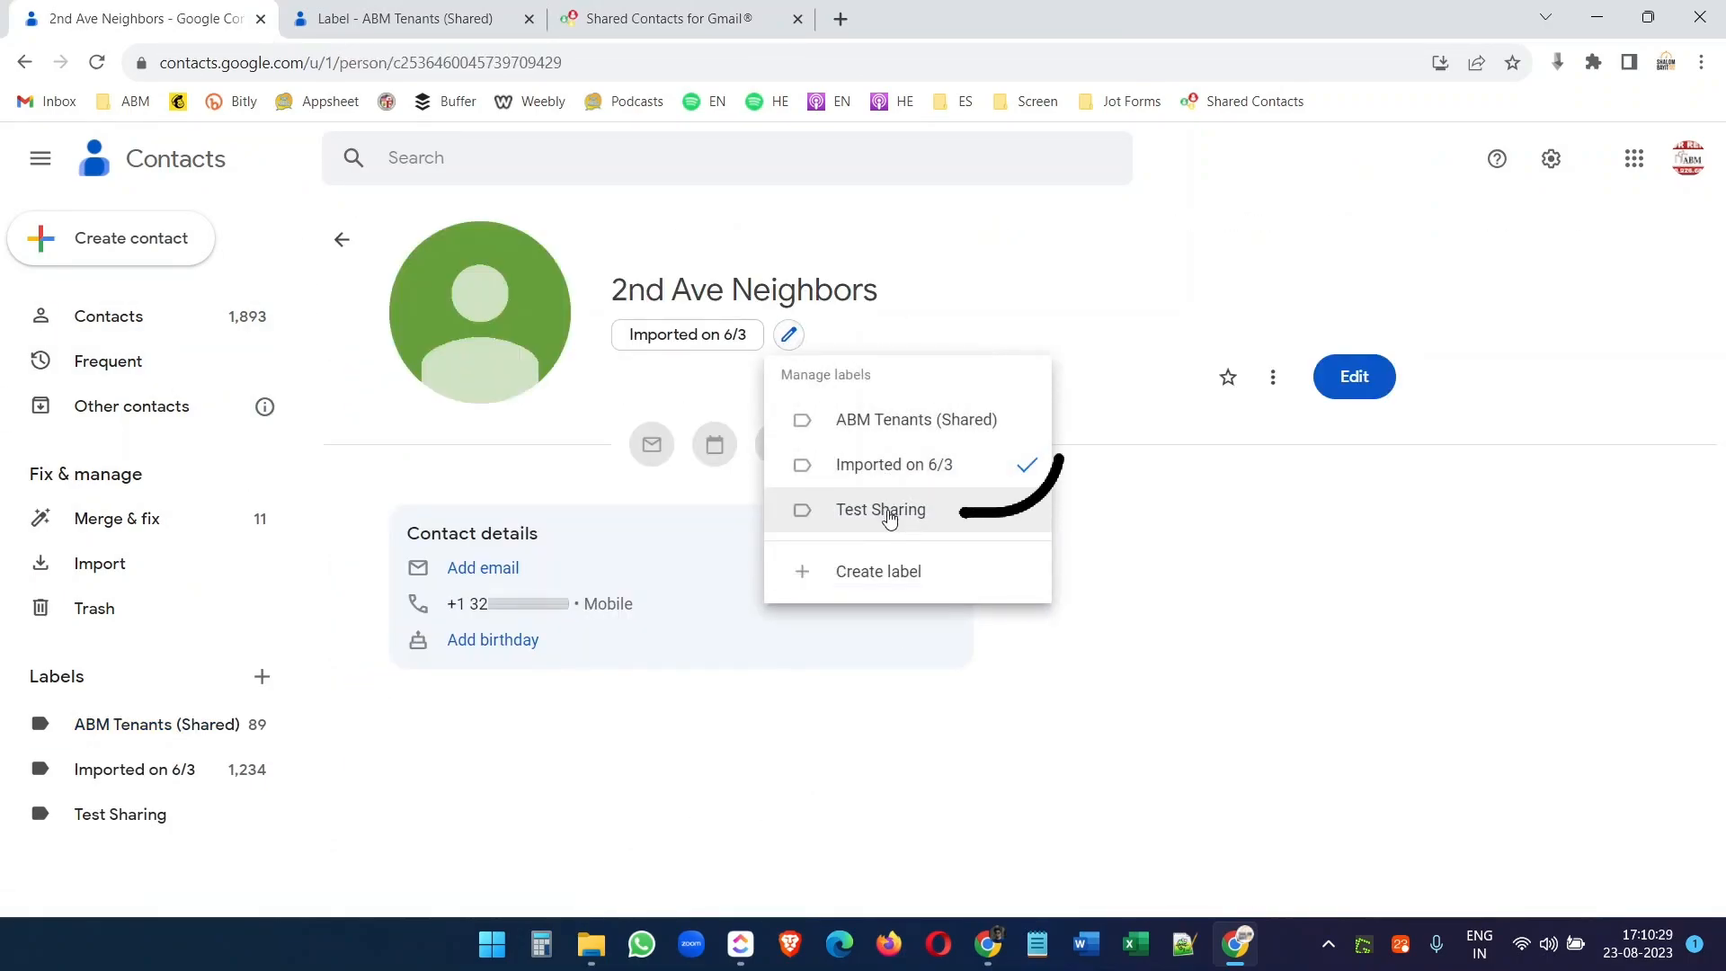
{"action": "left_click", "coordinate": [888, 516]}
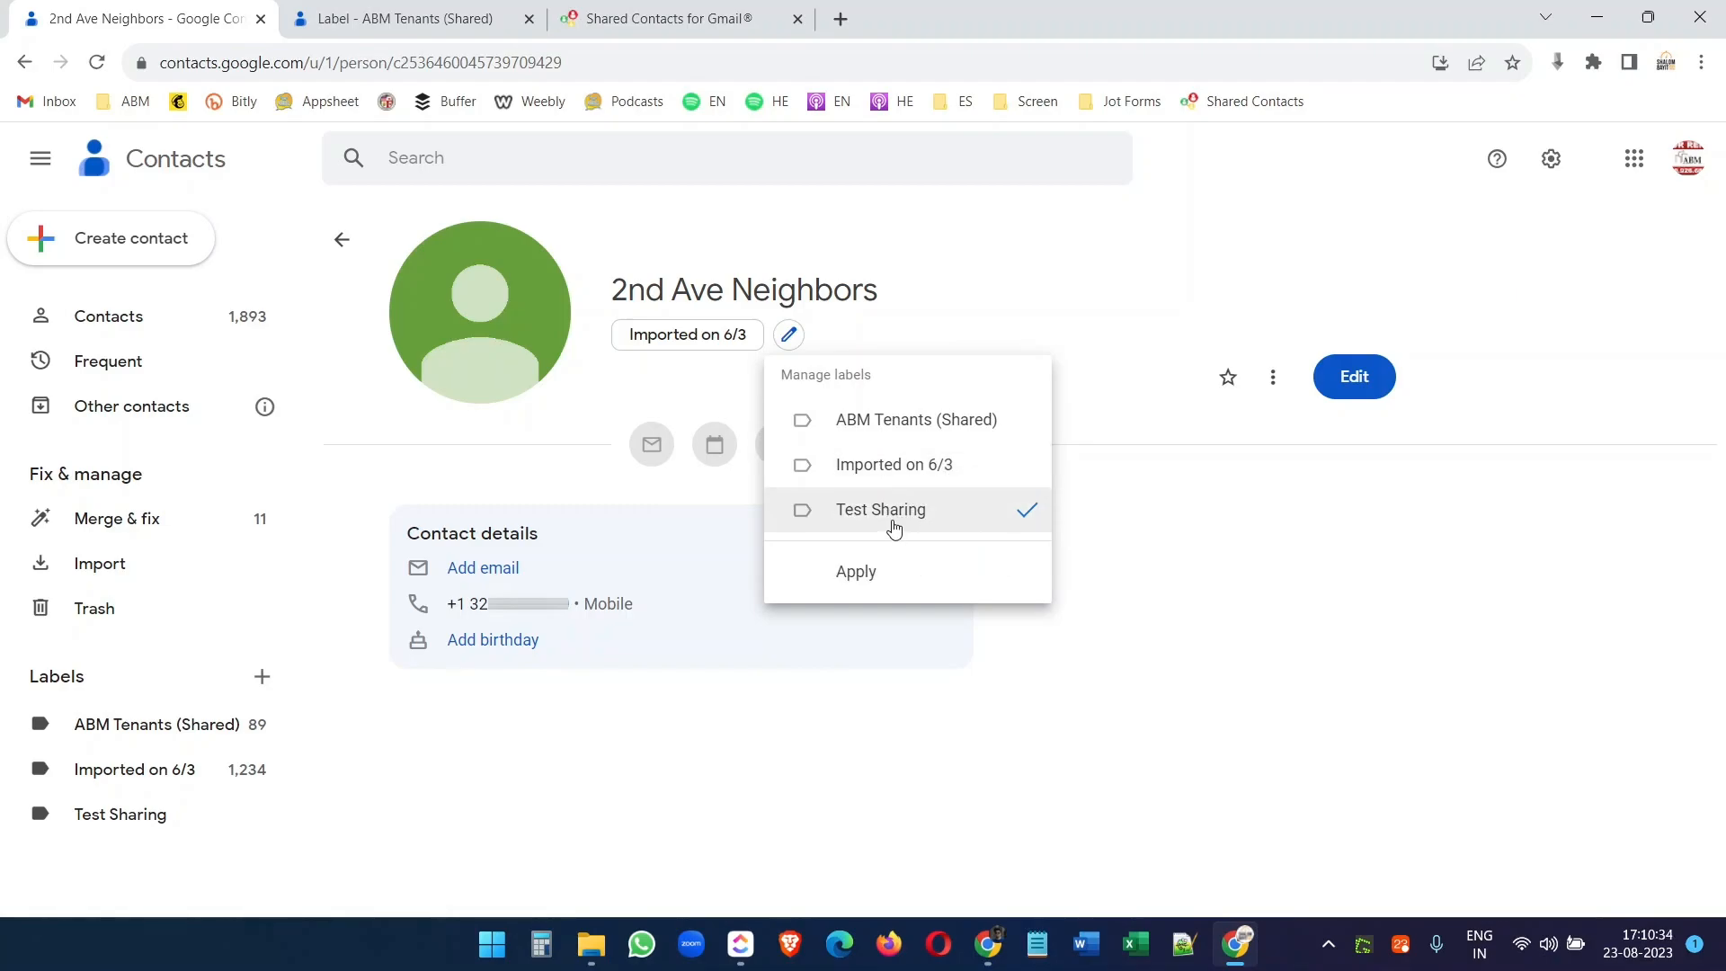
{"action": "left_click", "coordinate": [888, 572]}
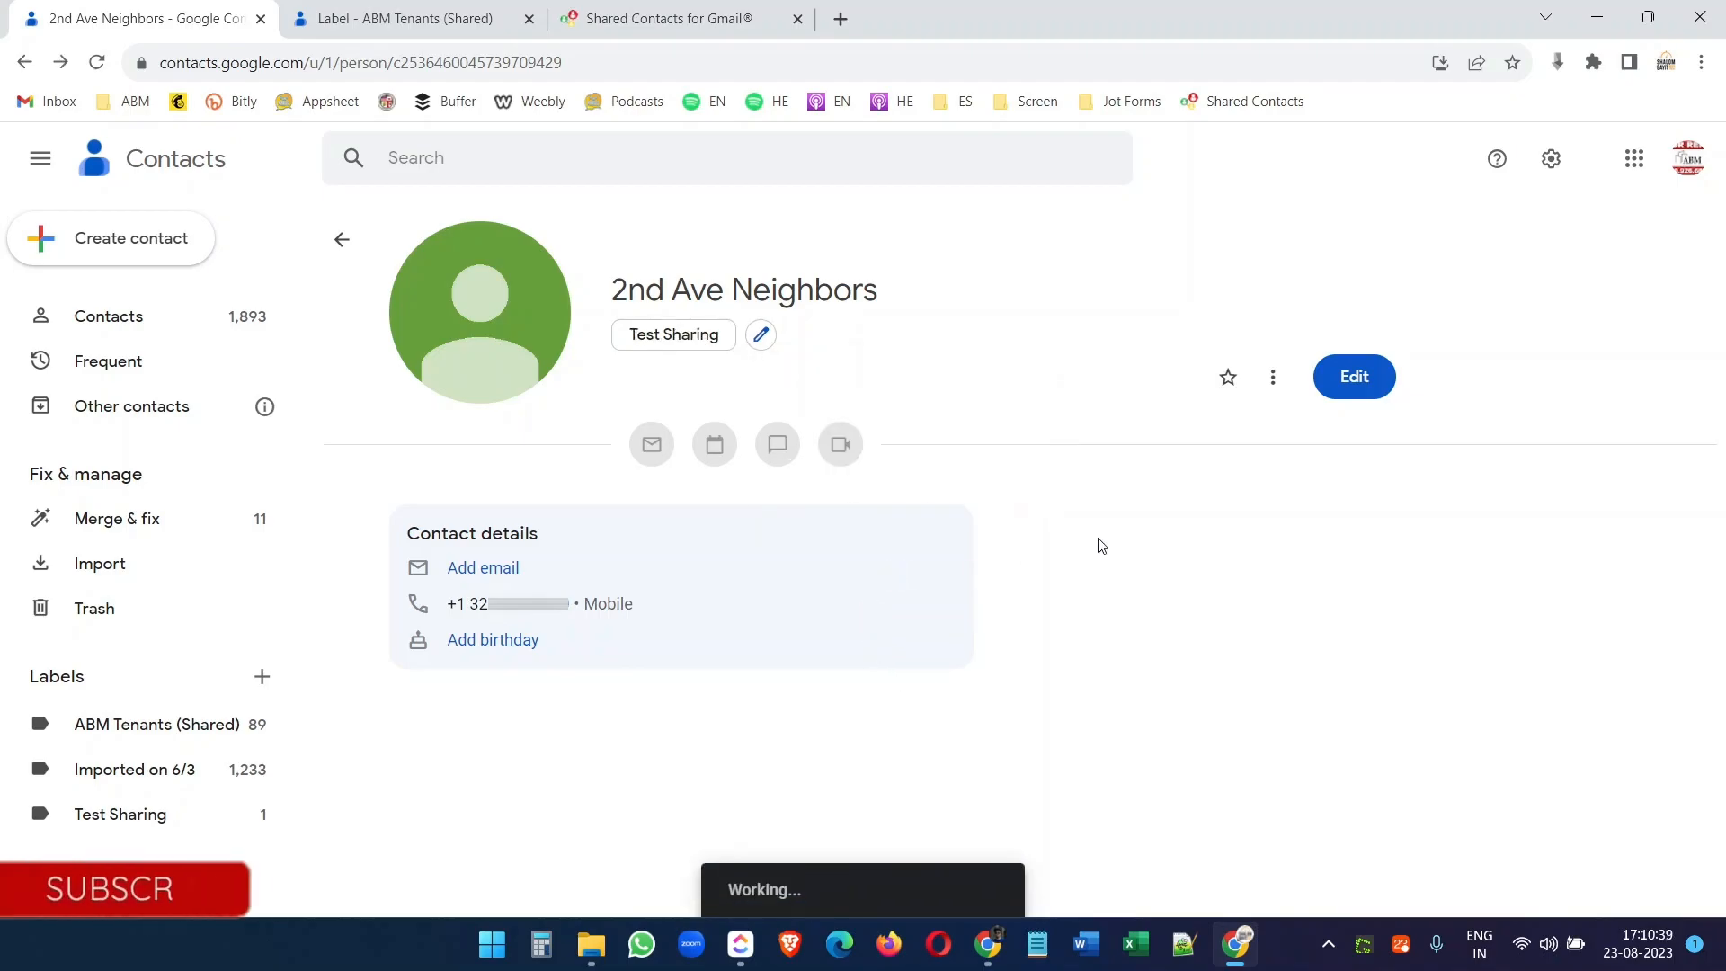
- Check the Test Sharing list in Shared Contacts for Gmail, then reload the collaborator's Google Contacts and view the Test Sharing (Shared) label
{"action": "left_click", "coordinate": [680, 9]}
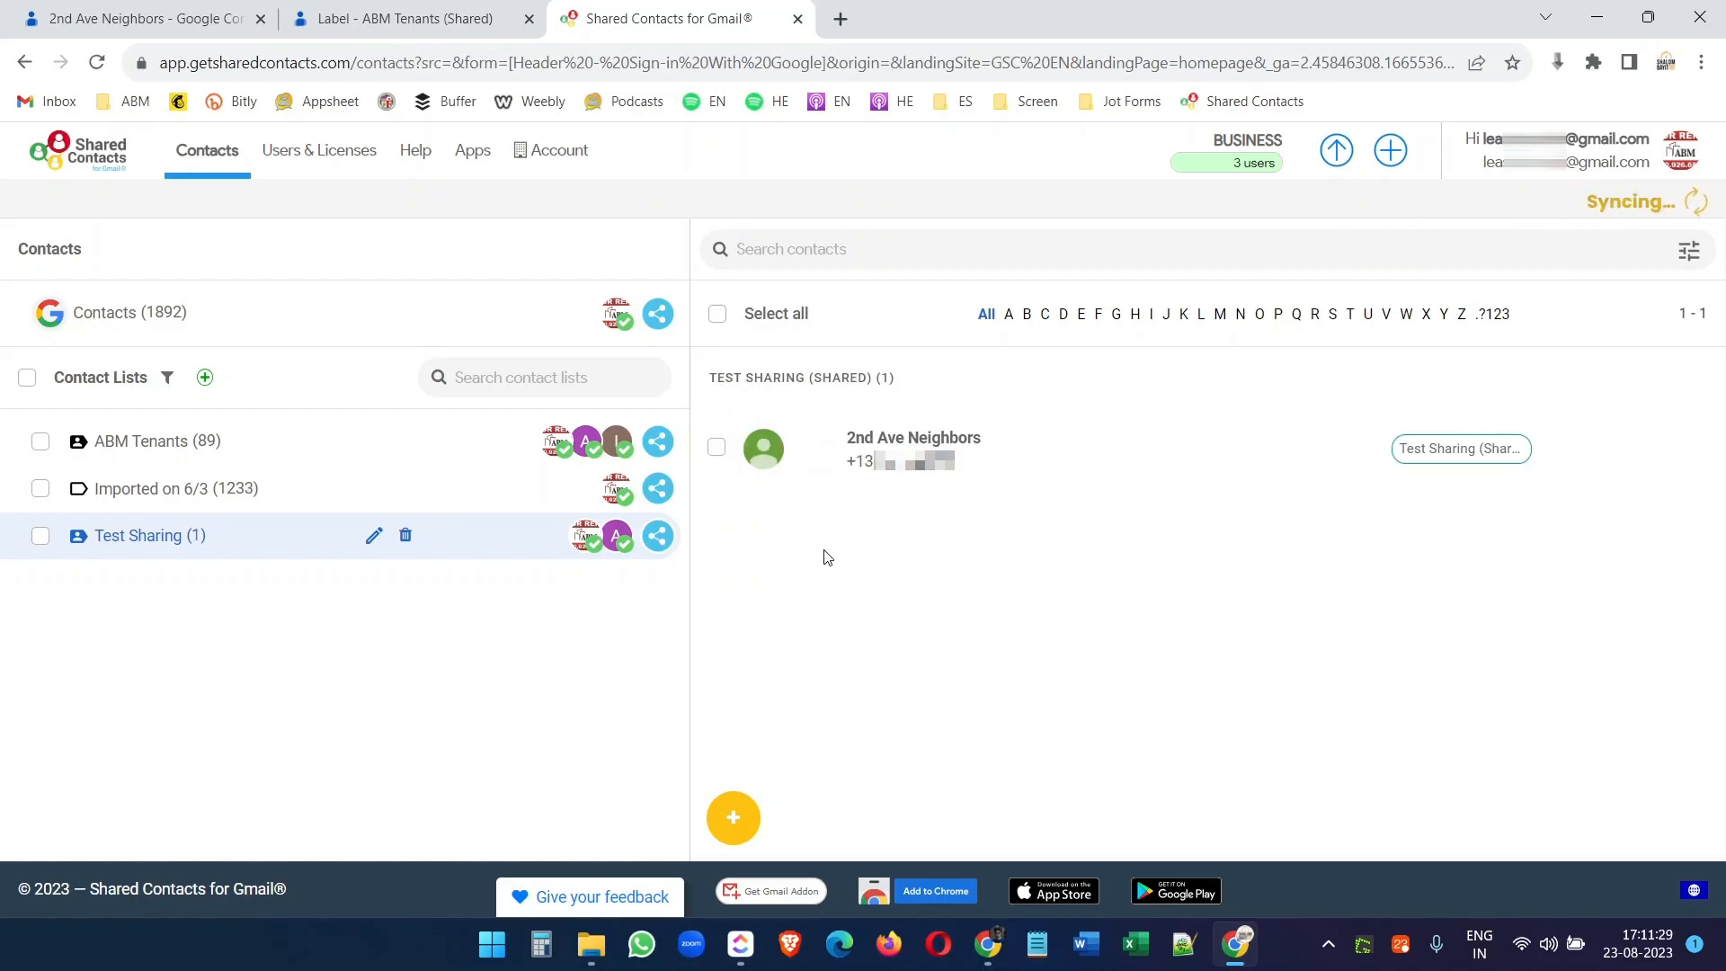
{"action": "left_click", "coordinate": [424, 10]}
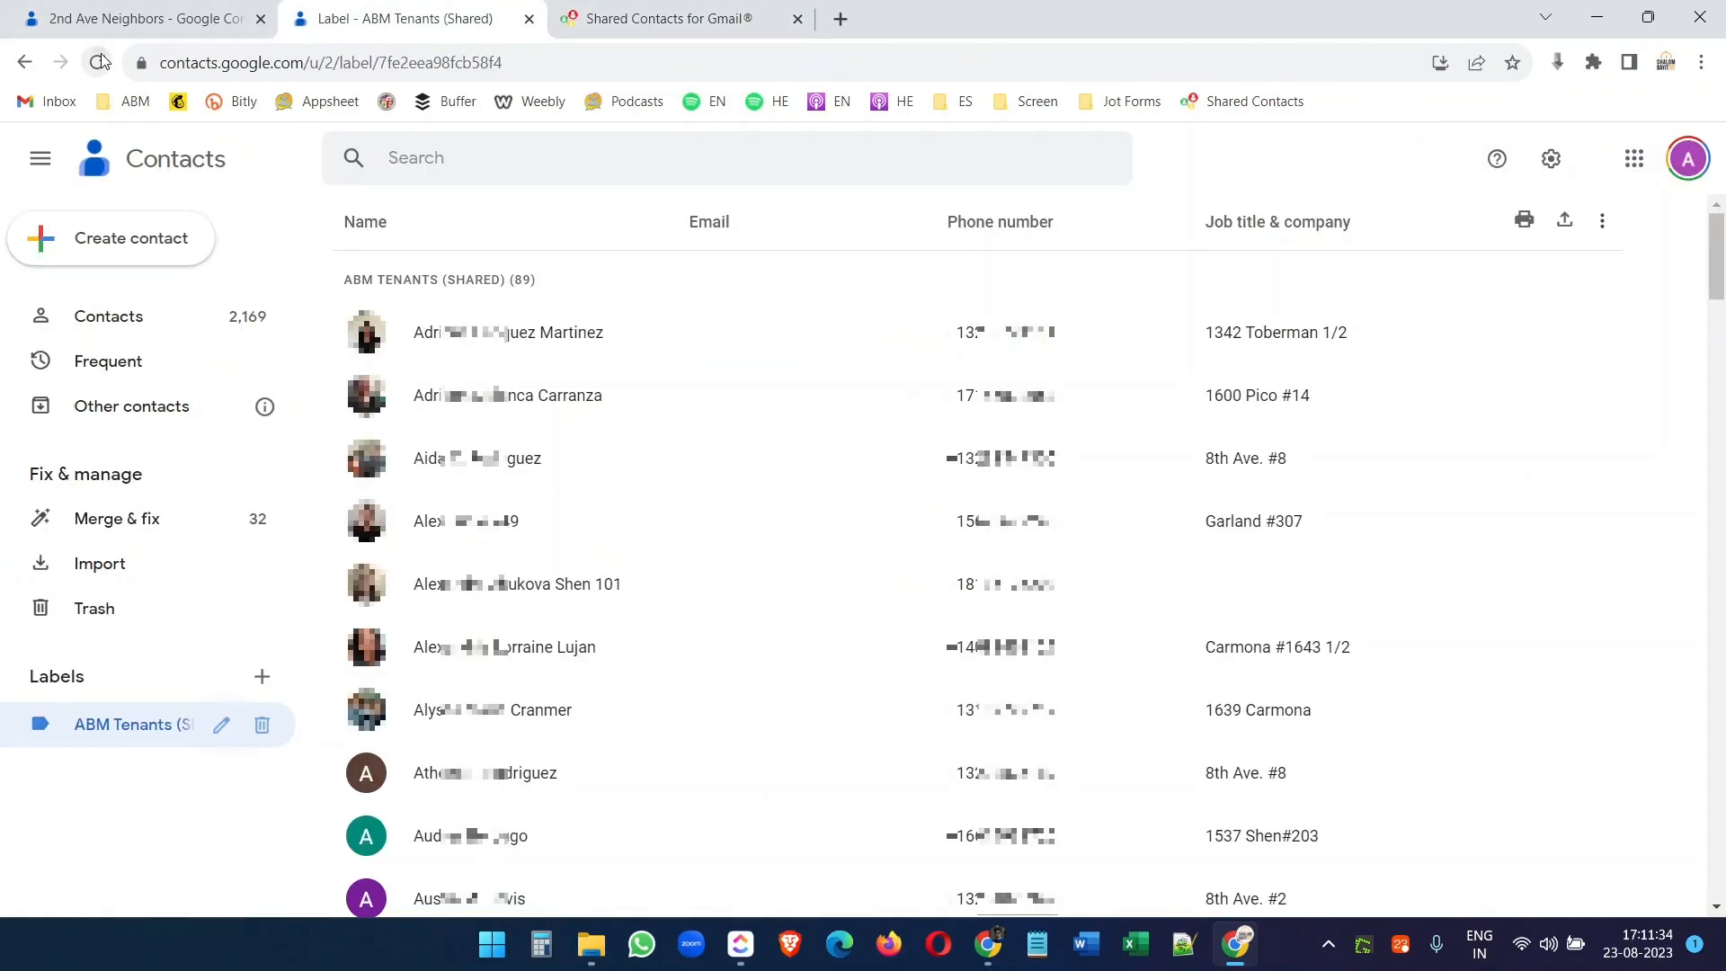
{"action": "left_click", "coordinate": [98, 62]}
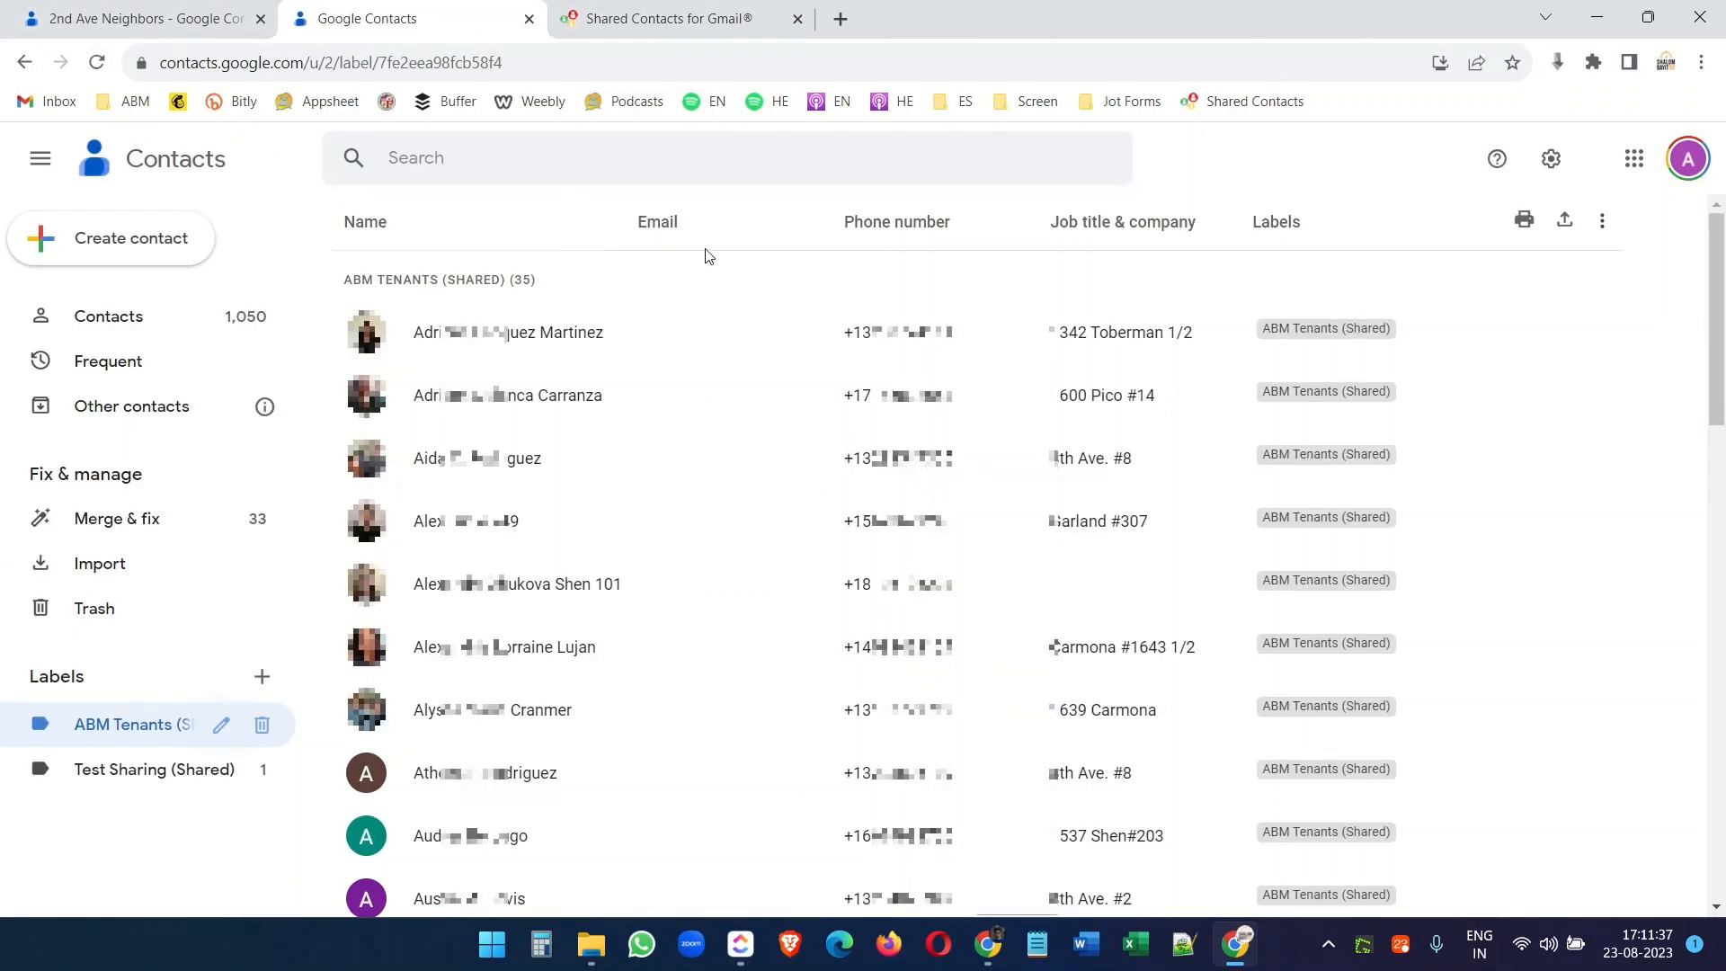
{"action": "left_click", "coordinate": [154, 779]}
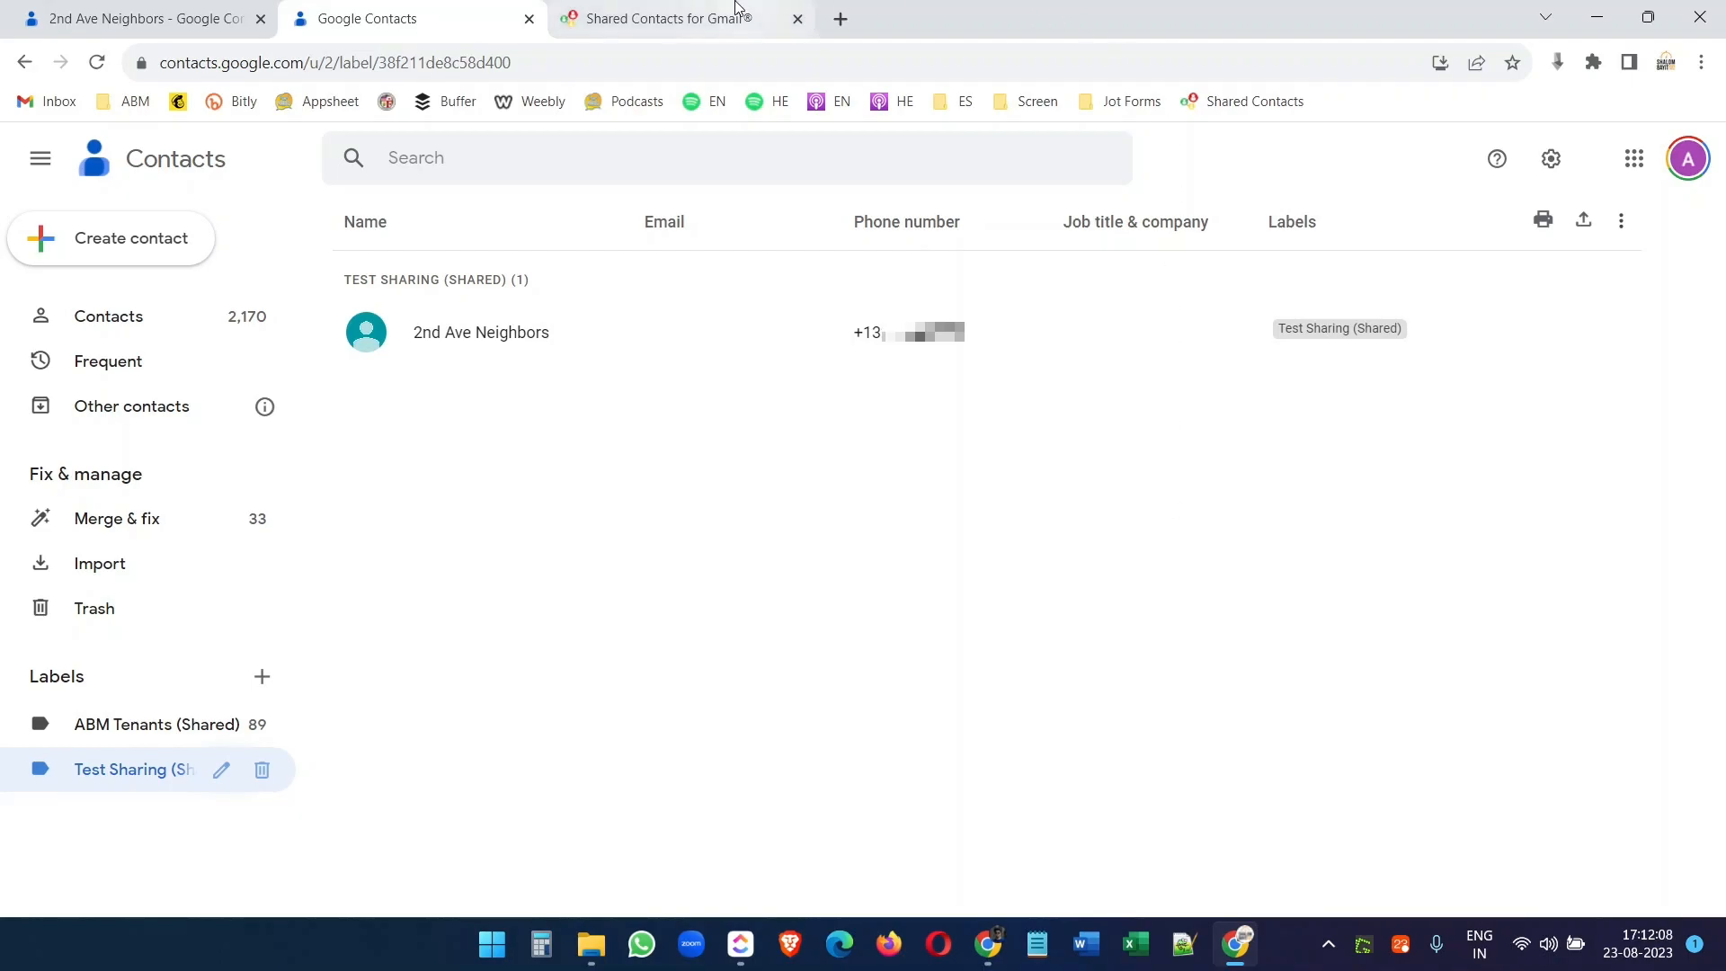
- Switch back to Shared Contacts for Gmail and sync the shared contacts
{"action": "left_click", "coordinate": [670, 18]}
{"action": "left_click", "coordinate": [1692, 205]}
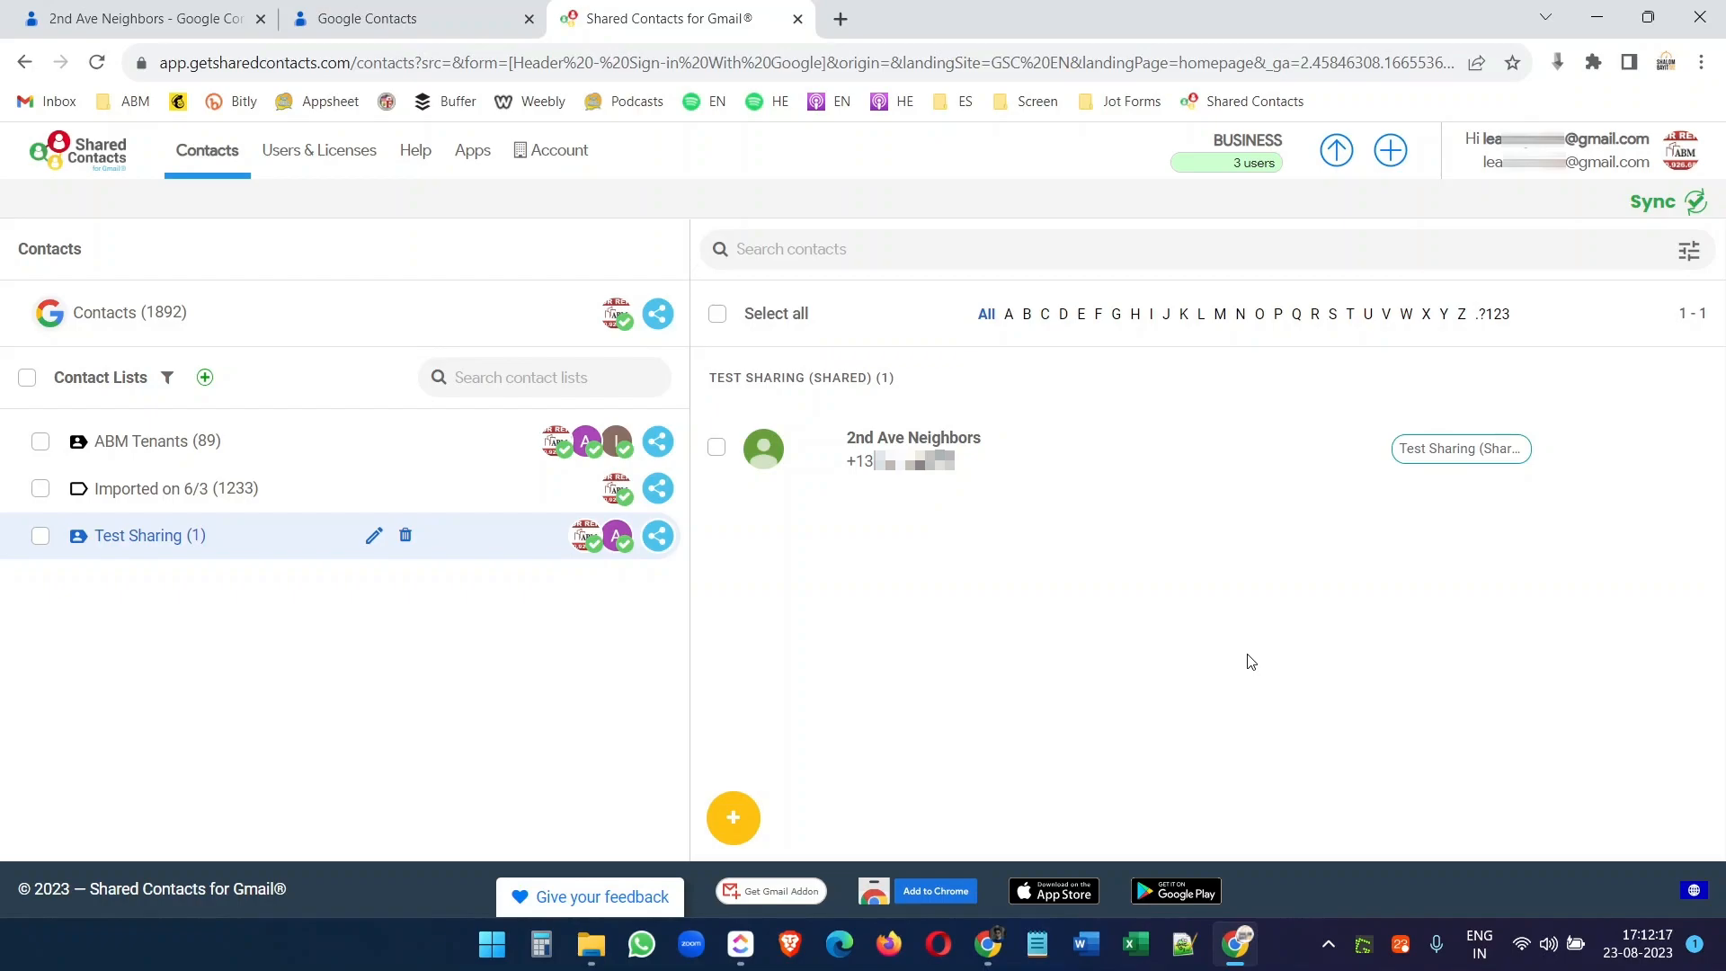
- Return to the collaborator's Google Contacts and browse the contacts under the ABM Tenants (Shared) label
{"action": "key", "text": "ctrl+shift+Tab"}
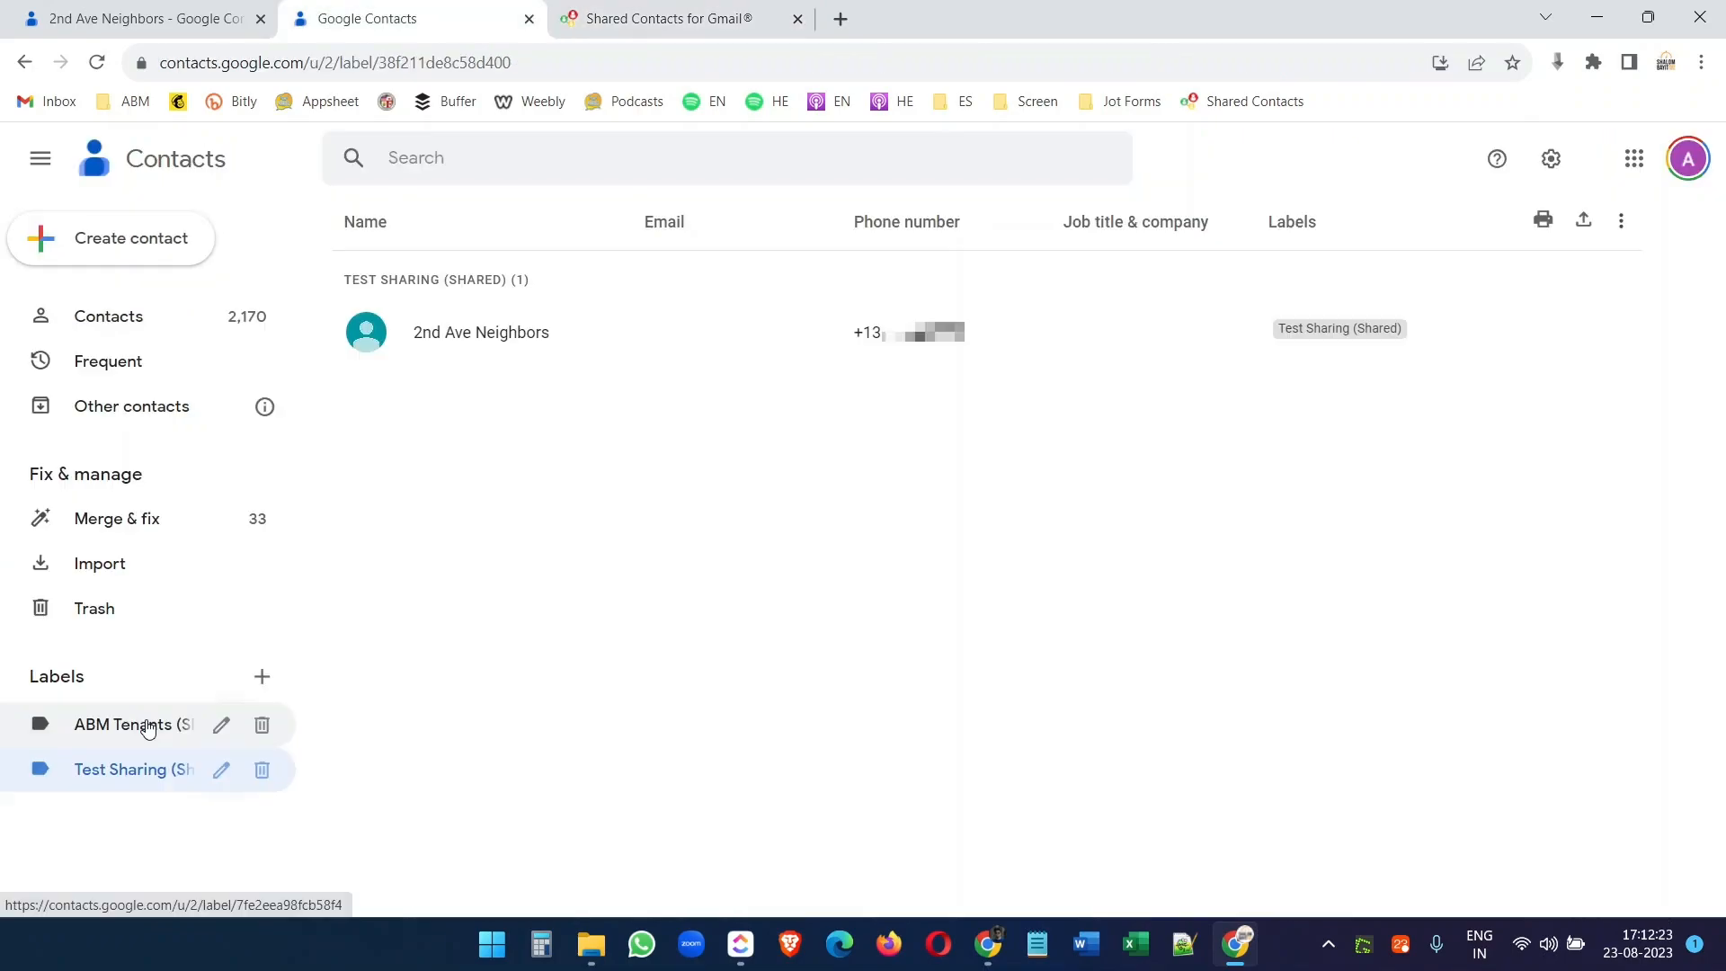
{"action": "left_click", "coordinate": [134, 724]}
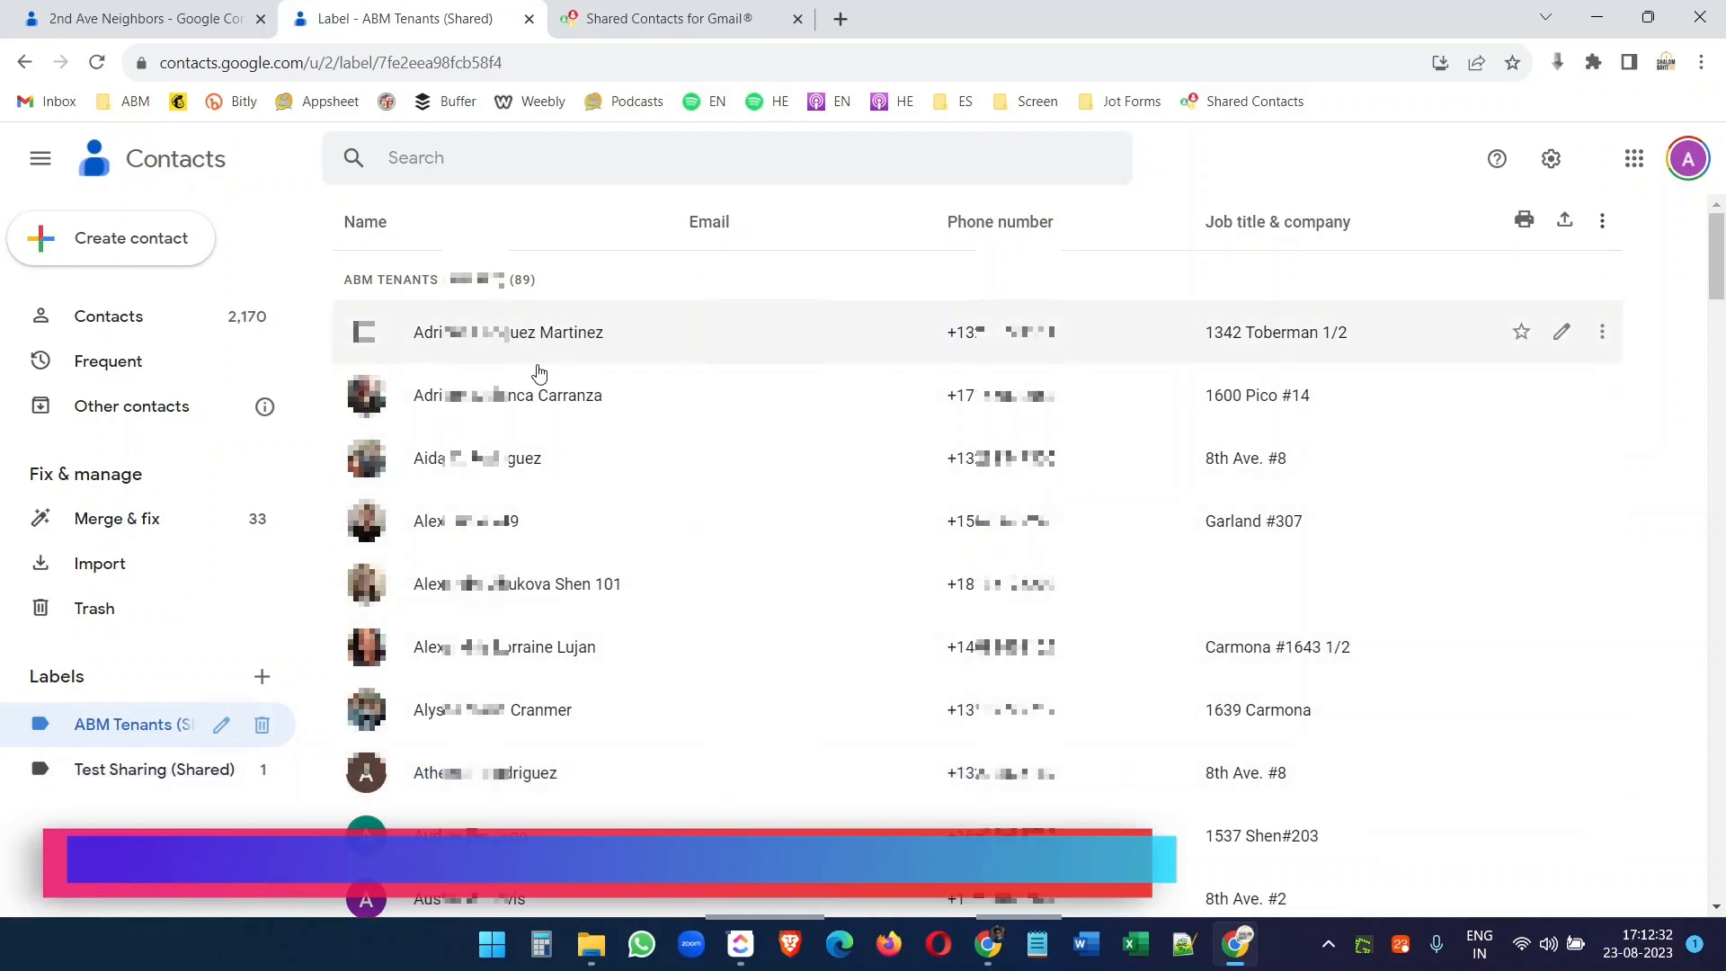
{"action": "scroll", "coordinate": [570, 524], "scroll_direction": "down", "scroll_amount": 20}
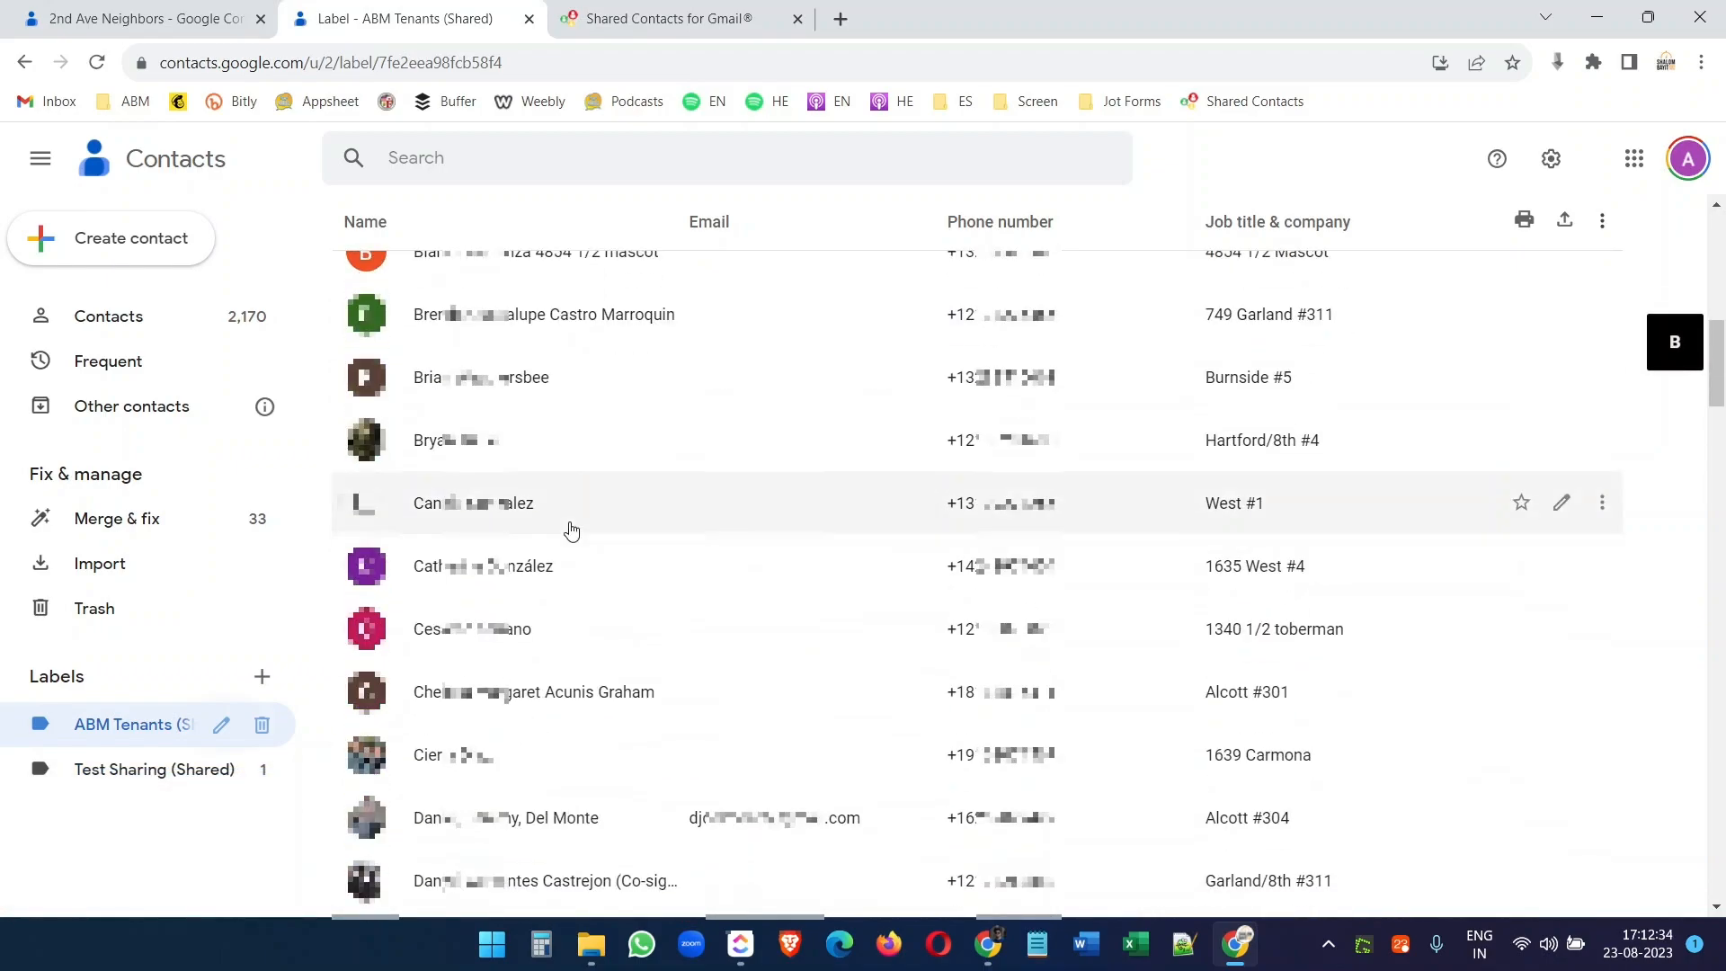
{"action": "scroll", "coordinate": [568, 535], "scroll_direction": "up", "scroll_amount": 20}
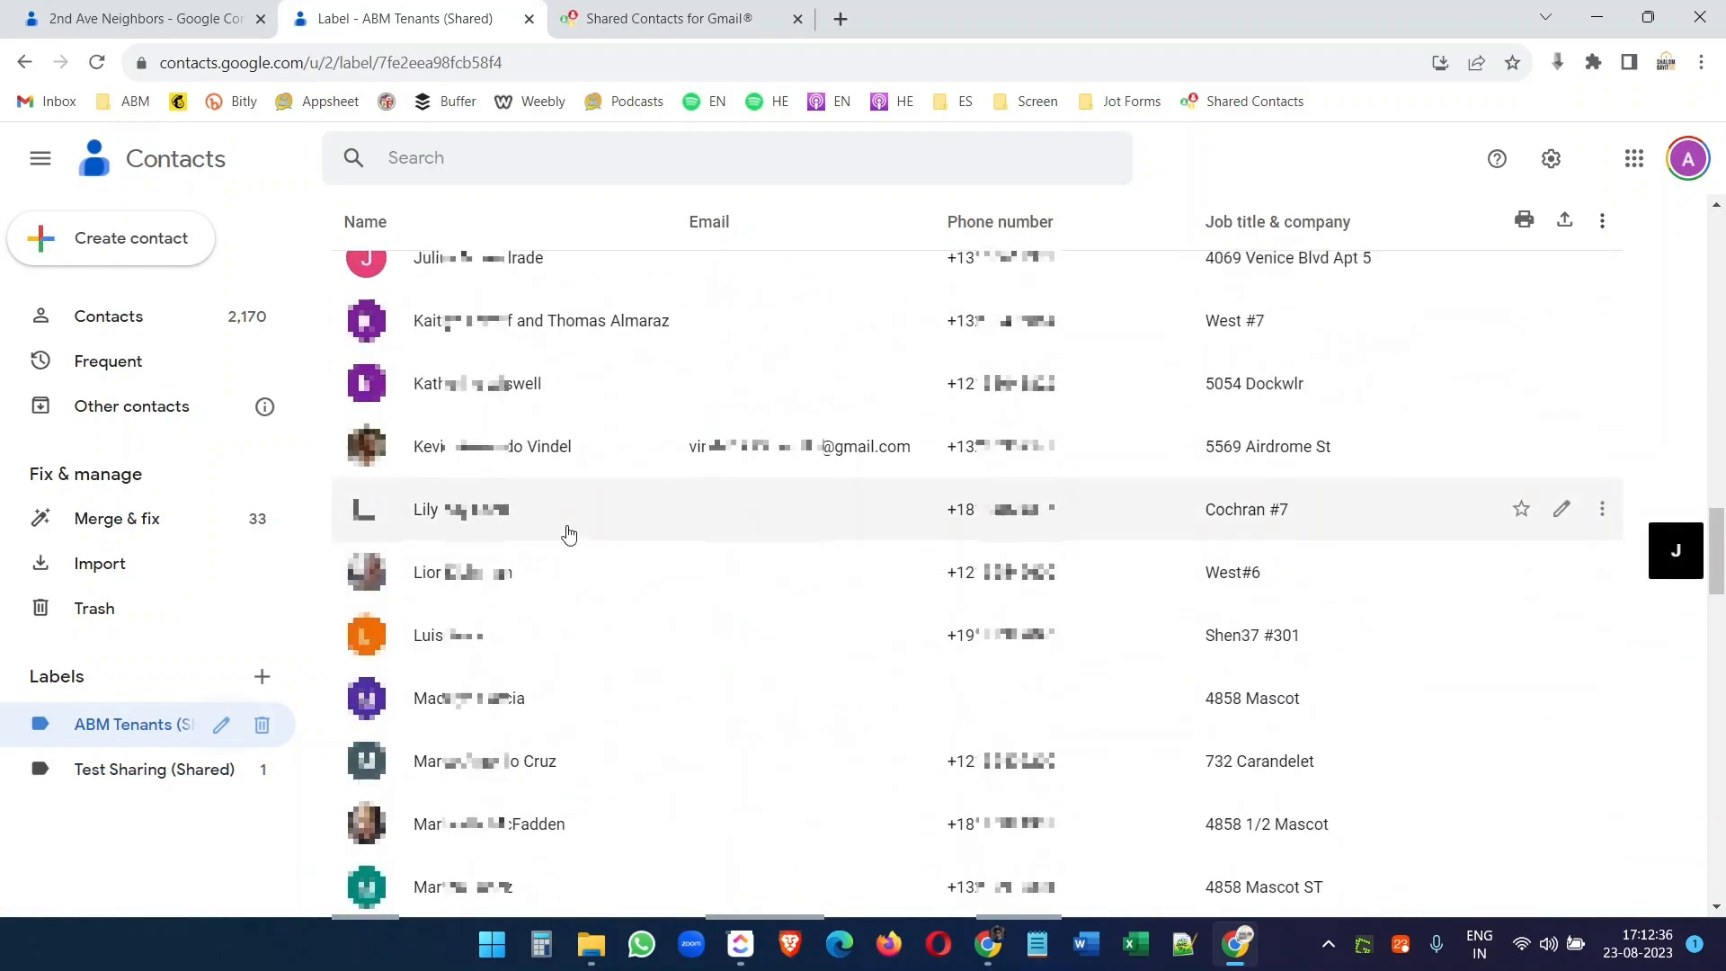